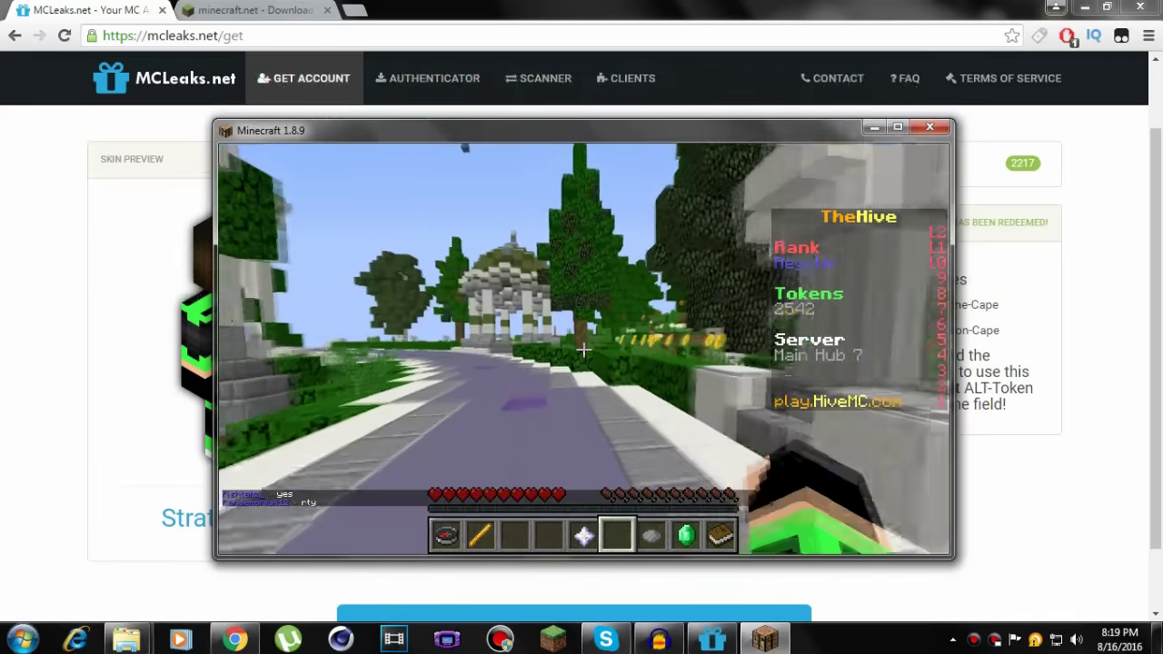
- Switch Minecraft to the front-facing third-person view with F5
key("F5")
key("F5")
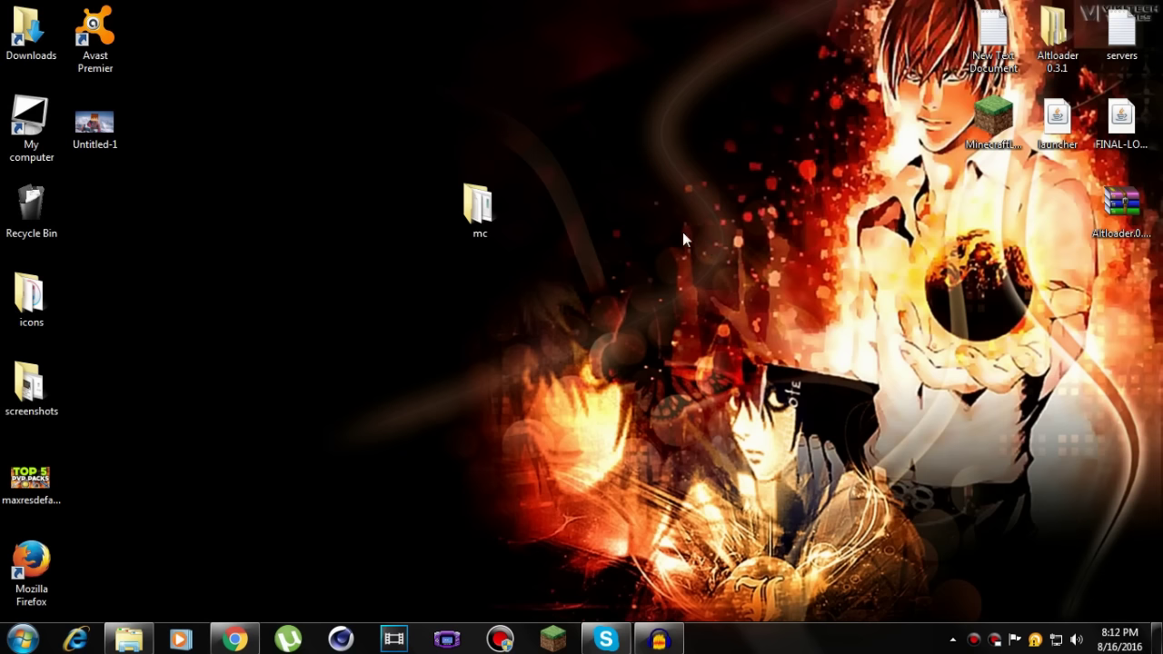
- Refresh the desktop, load the MCLeaks.net home page in Chrome, then go to its Authenticator page
right_click(660, 218)
left_click(687, 262)
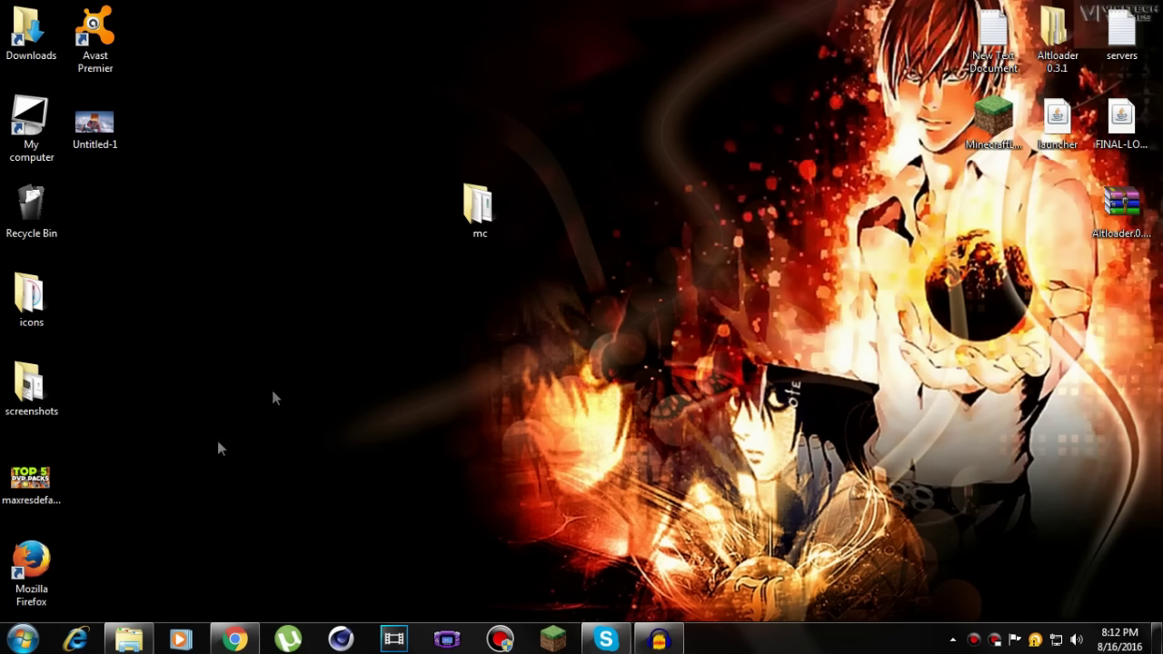
left_click(245, 646)
left_click(96, 8)
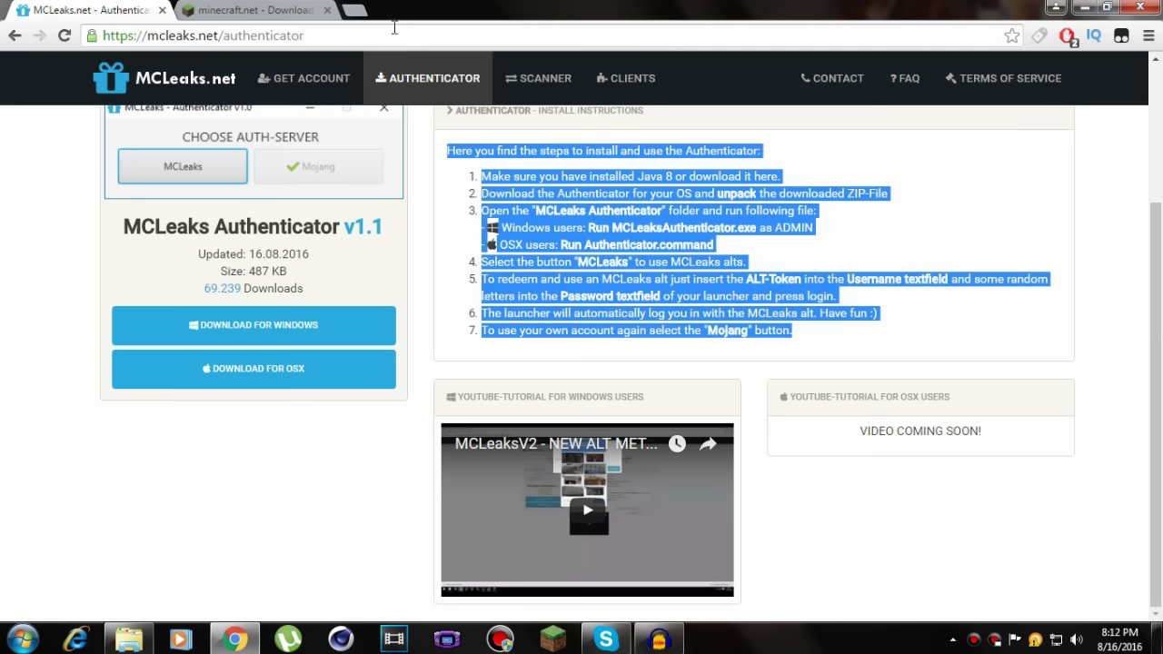
left_click(152, 100)
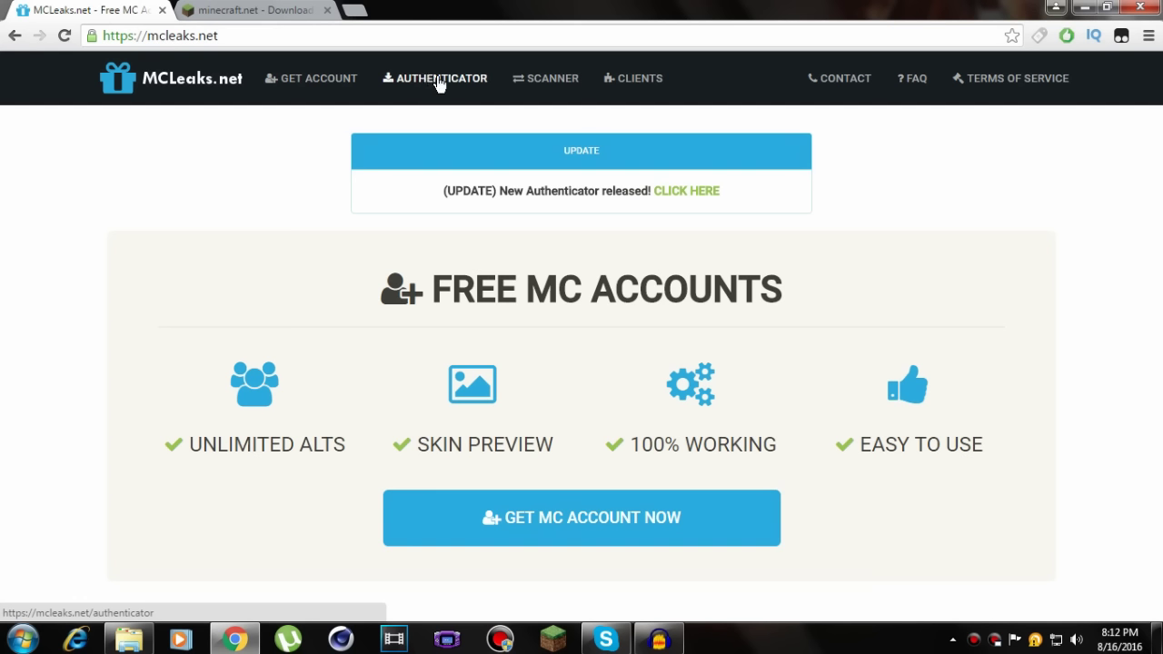
left_click(438, 80)
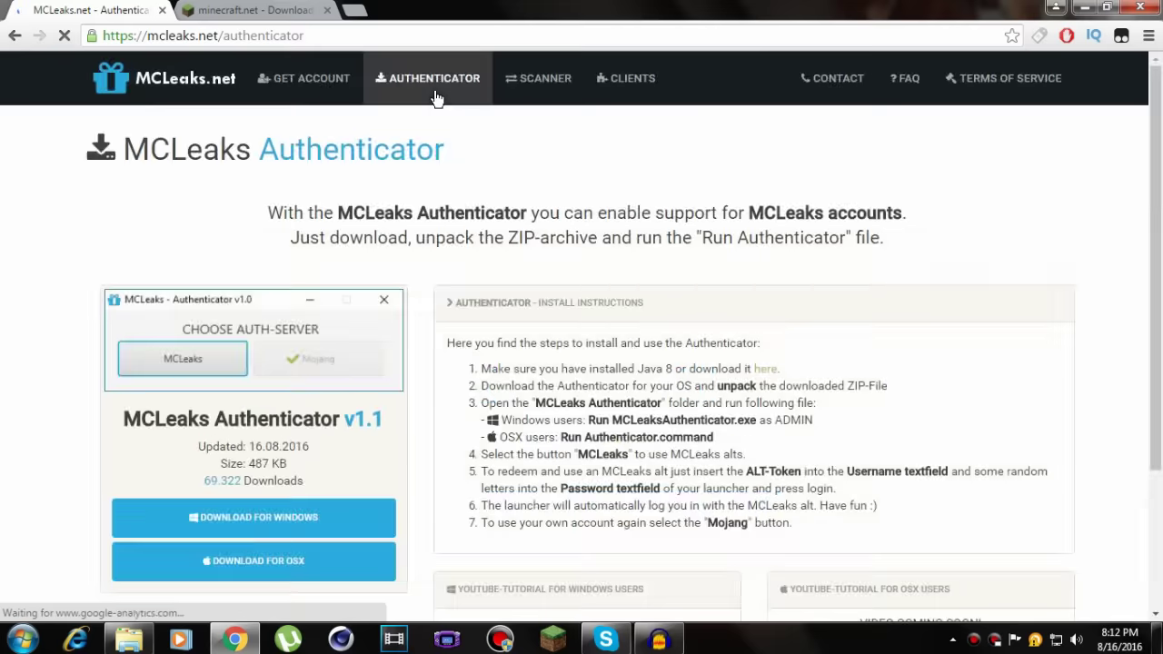
- Download the Windows version of MCLeaks Authenticator
scroll(401, 192, "down", 2)
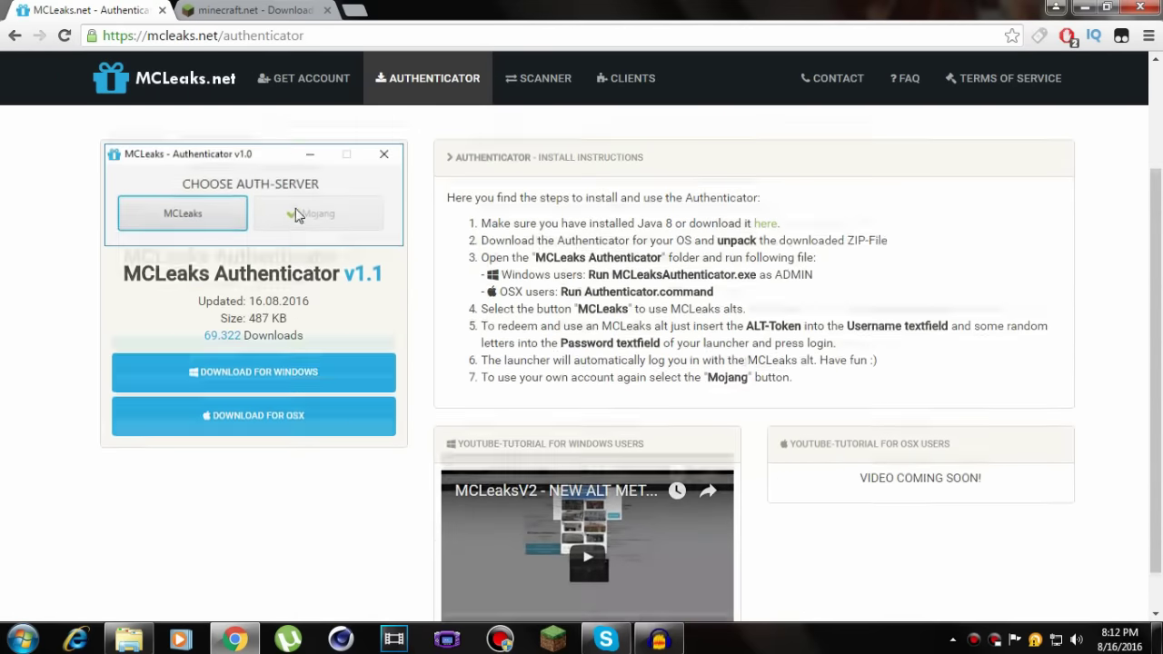
scroll(289, 443, "up", 1)
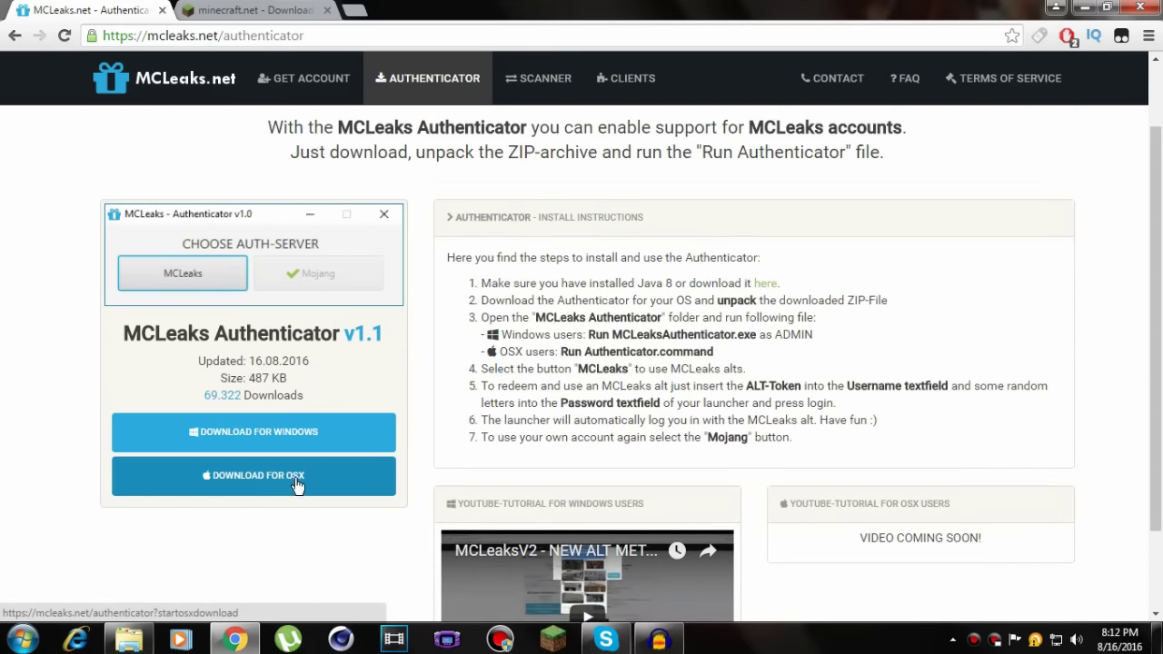
left_click(284, 432)
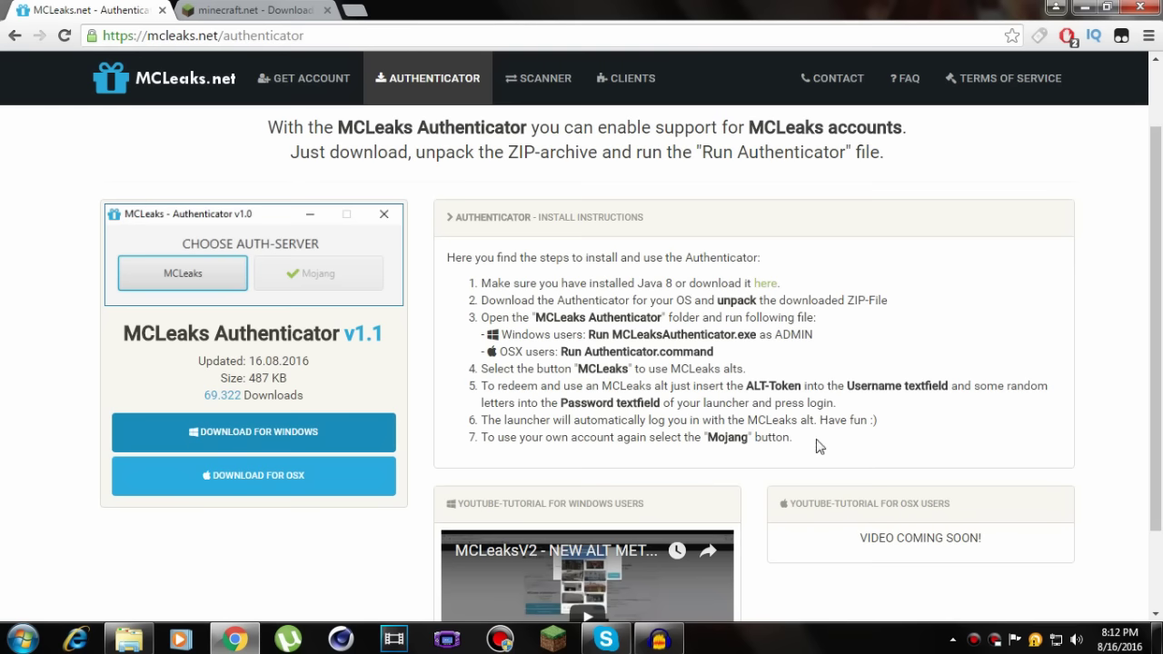
- Switch to the minecraft.net tab and minimize Chrome to the desktop
scroll(500, 445, "down", 1)
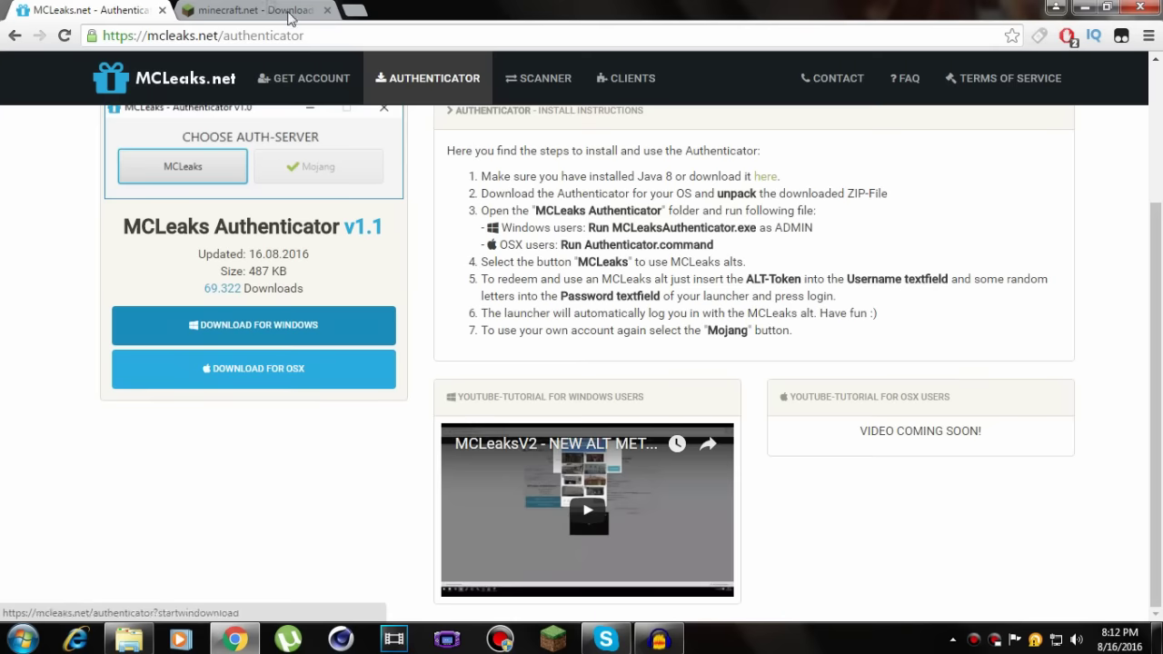
left_click(269, 10)
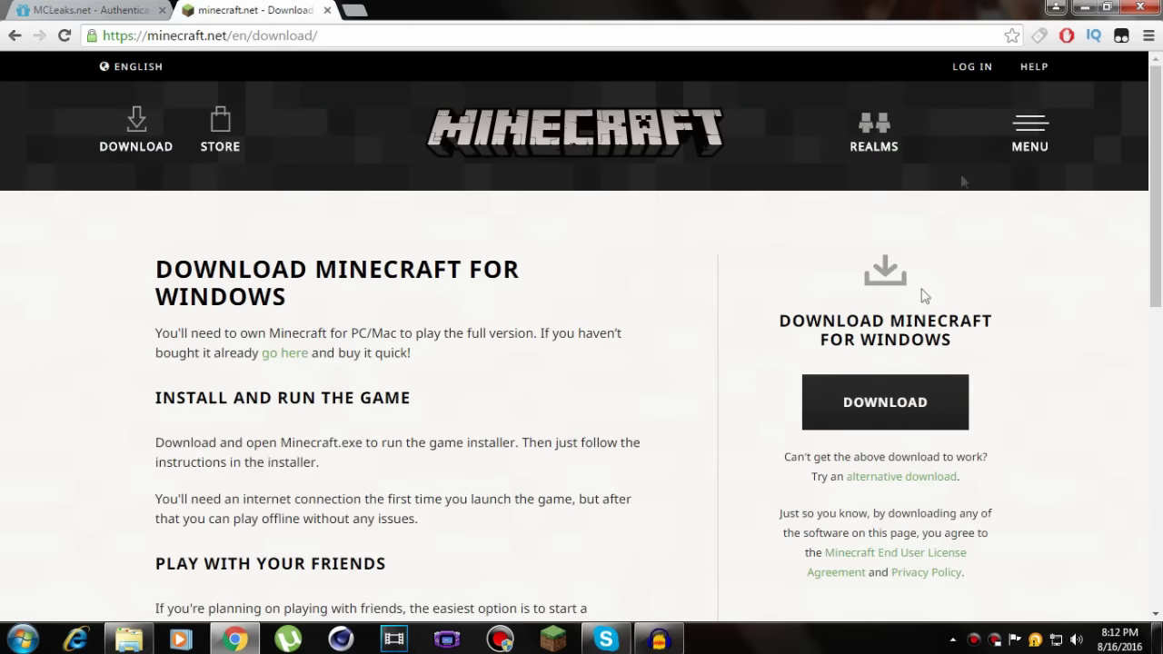
left_click(1055, 7)
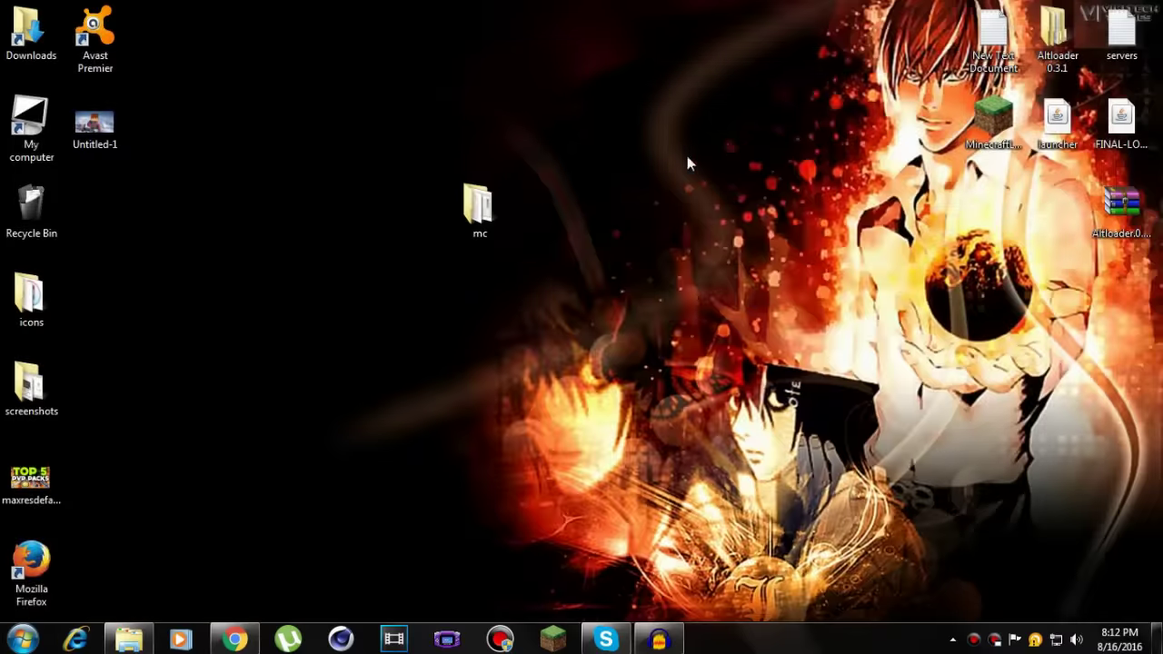
- Refresh the desktop and open the mc folder maximized
right_click(687, 161)
left_click(718, 201)
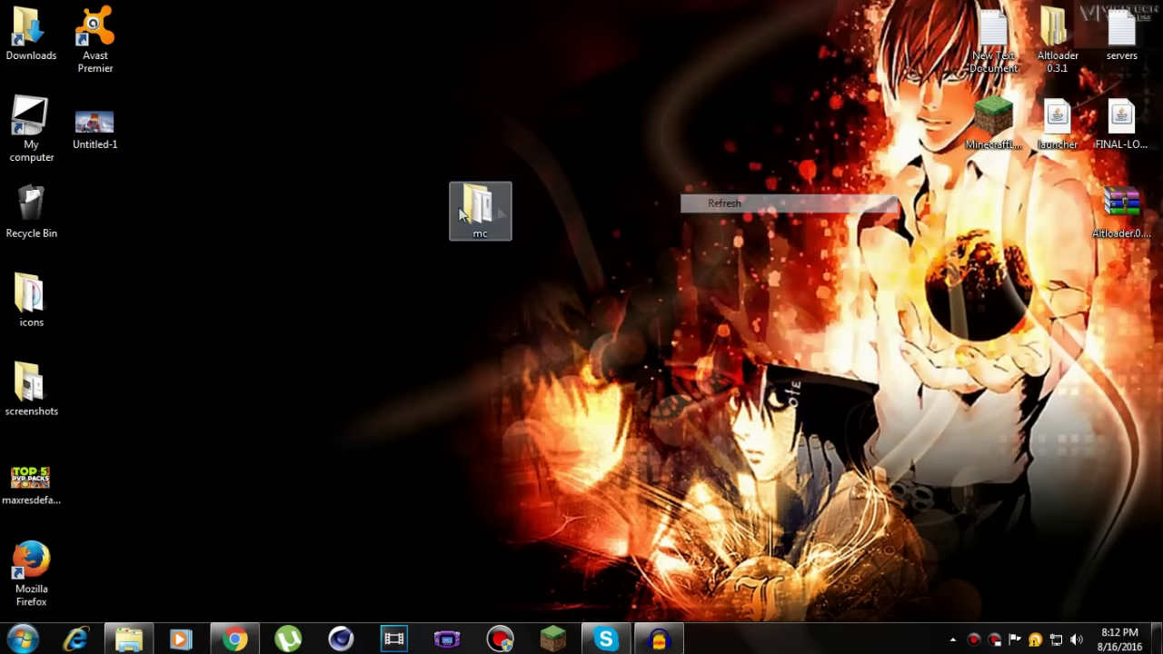
double_click(461, 214)
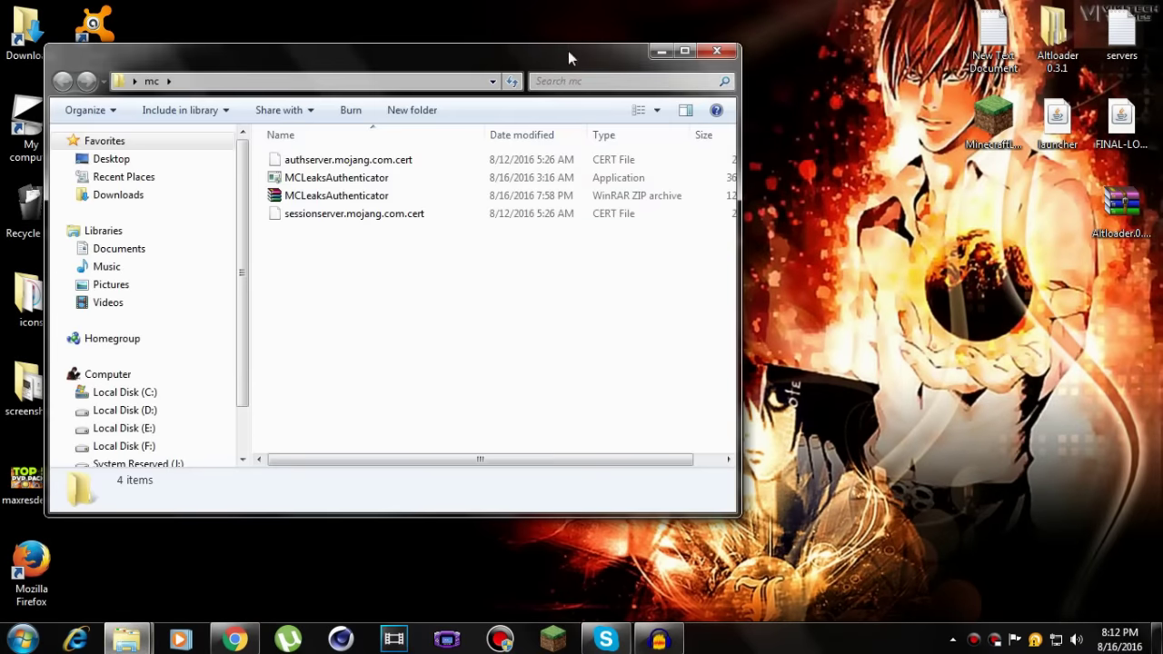
left_click(685, 52)
- Delete both mojang cert files and the old authenticator application, then refresh the folder
left_click(285, 149)
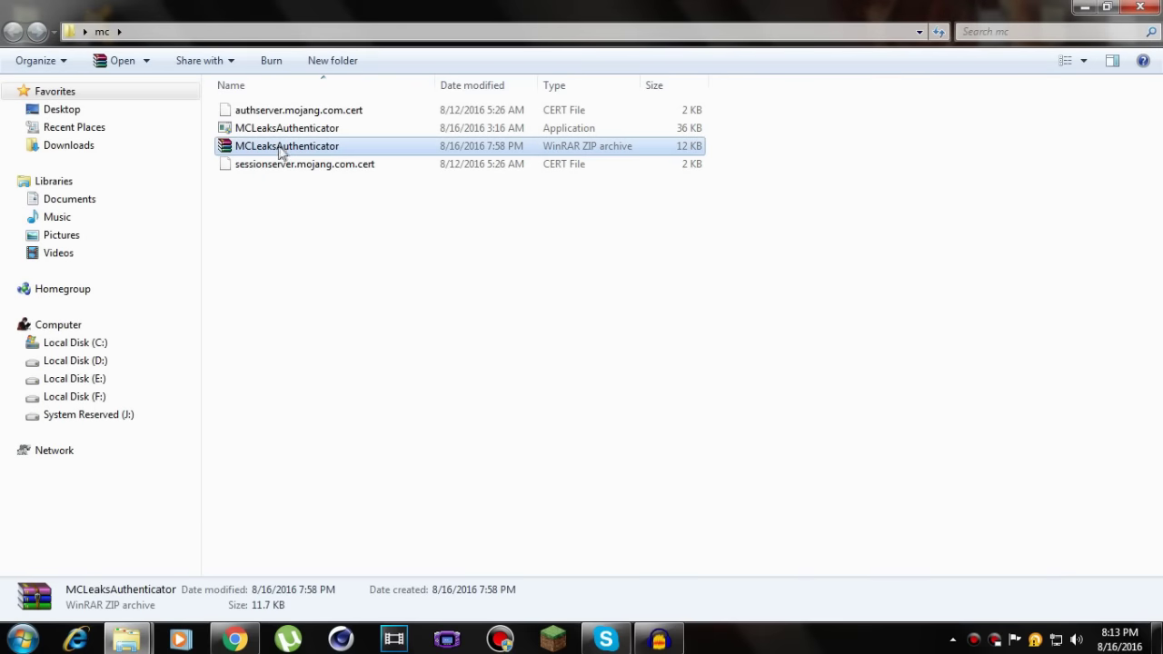
double_click(312, 165)
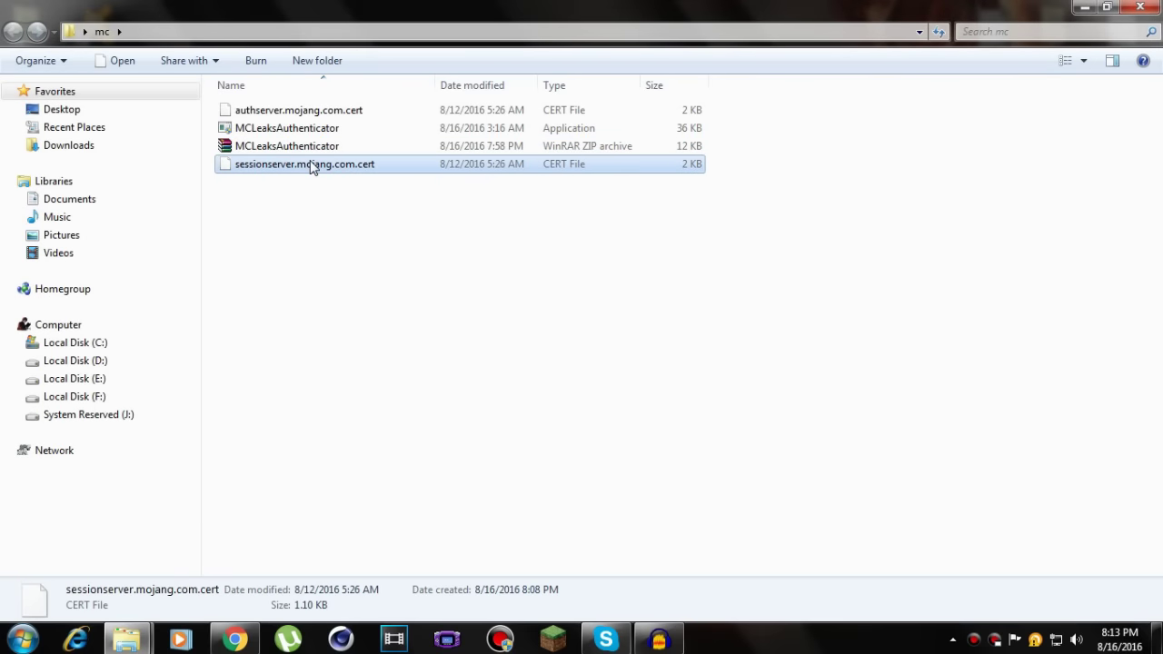
key("Return")
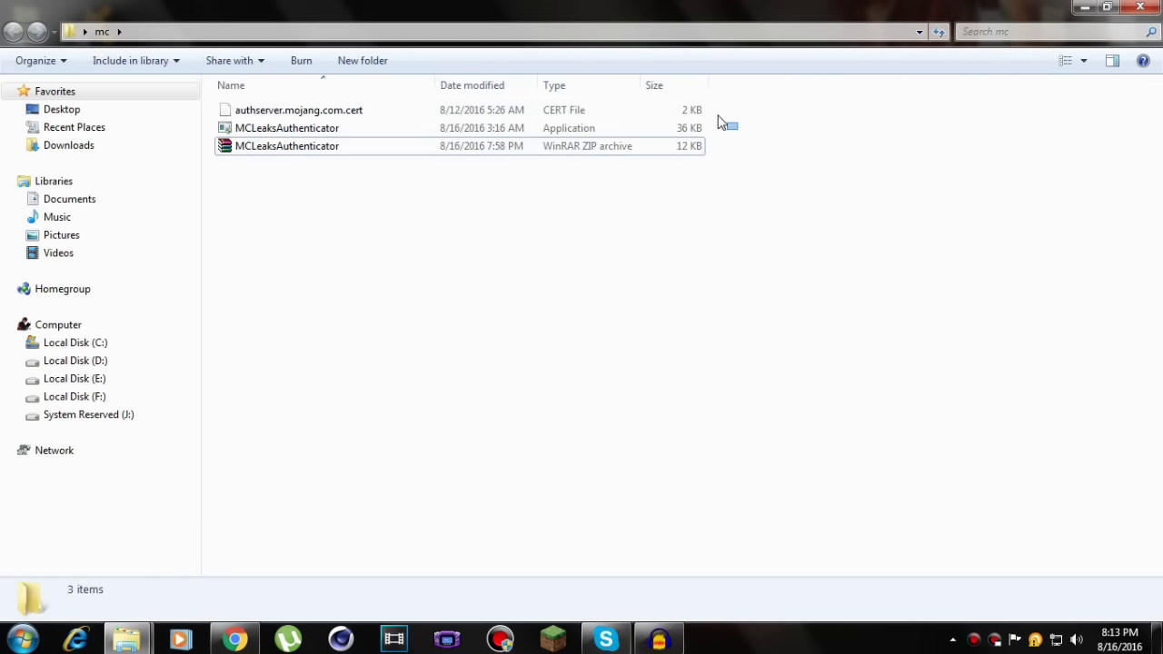
left_click_drag(729, 124, 700, 110)
key("Delete")
key("Return")
right_click(294, 164)
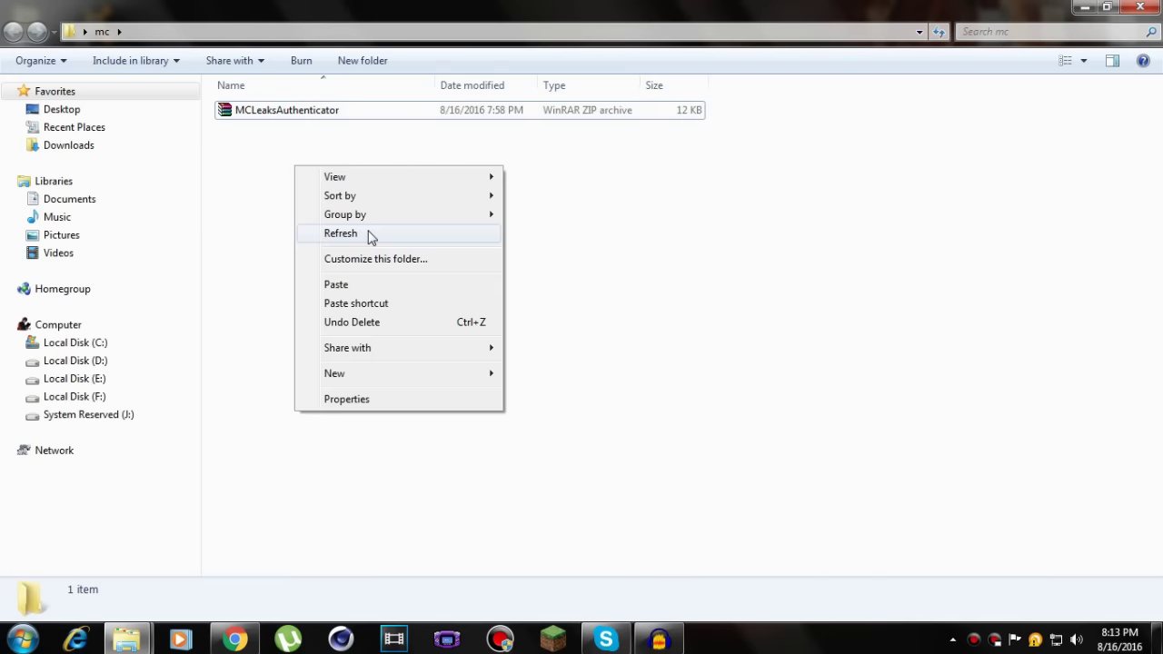
left_click(369, 236)
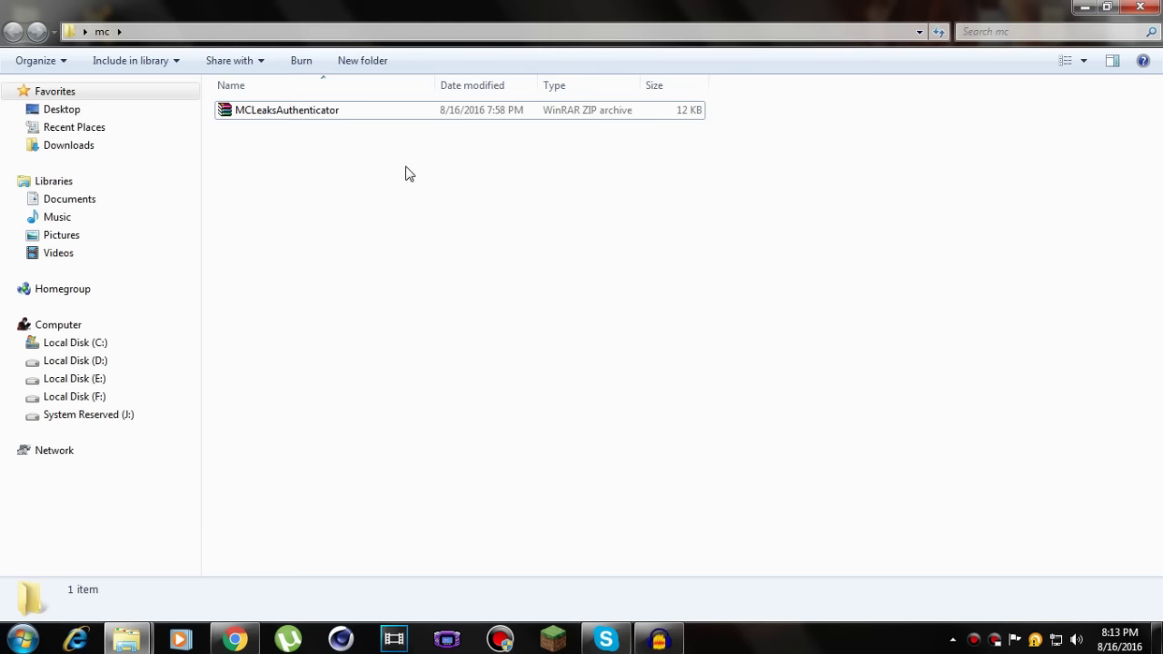
right_click(289, 110)
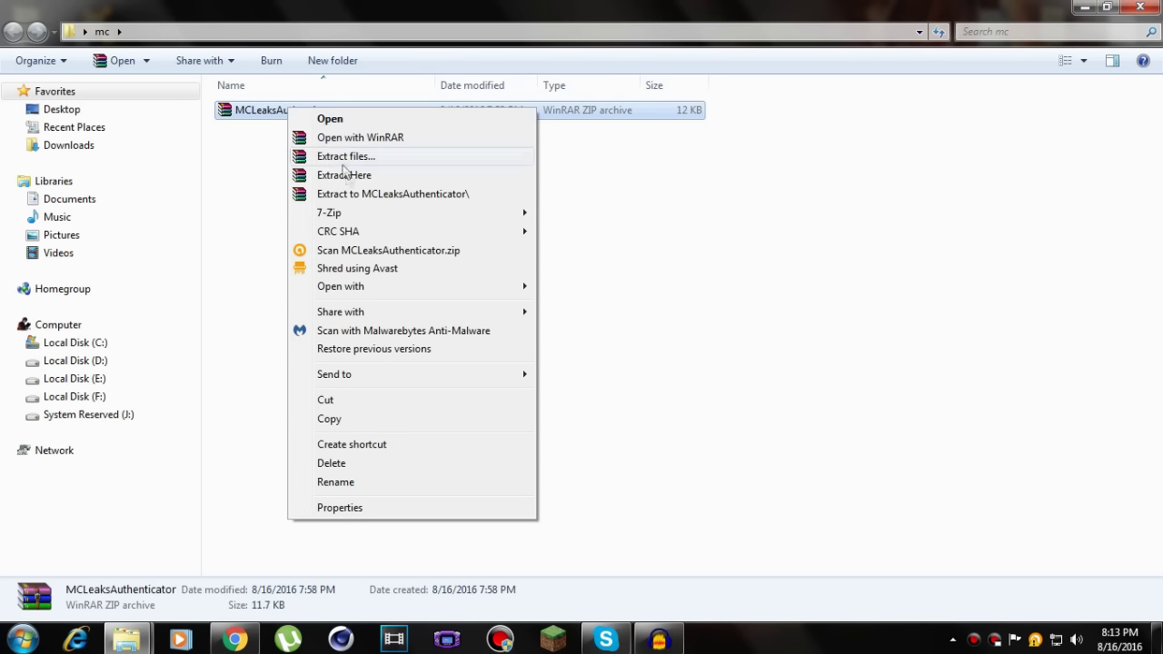
- Extract the MCLeaksAuthenticator ZIP into the mc folder, refresh, and show files as Tiles
left_click(348, 178)
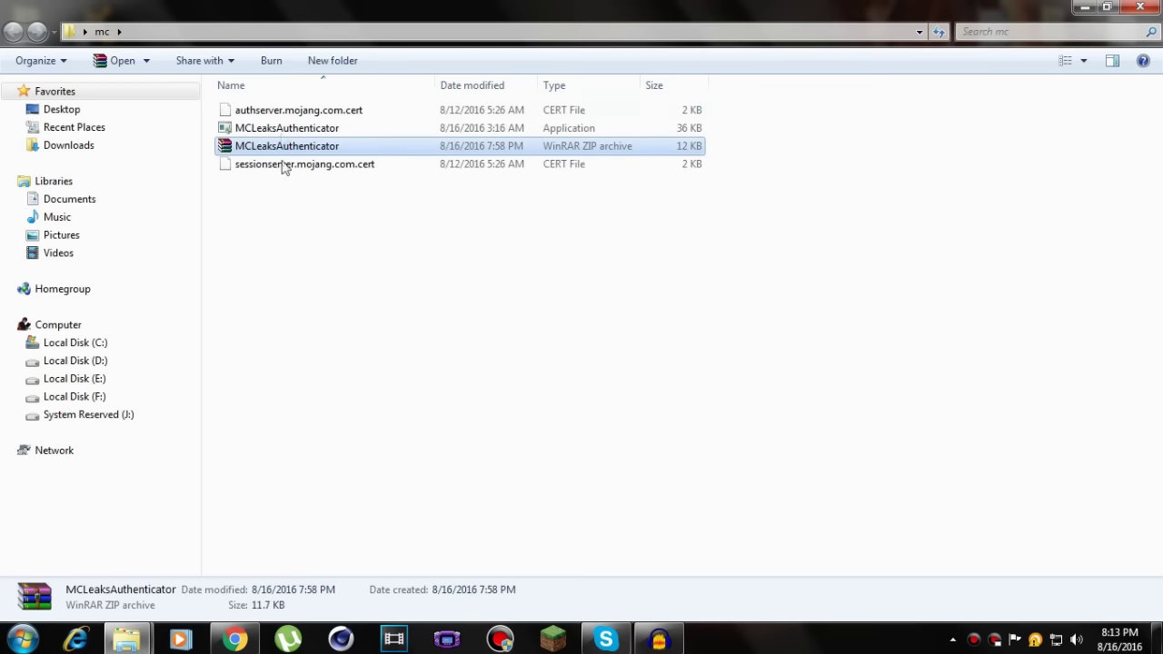
right_click(356, 216)
left_click(405, 288)
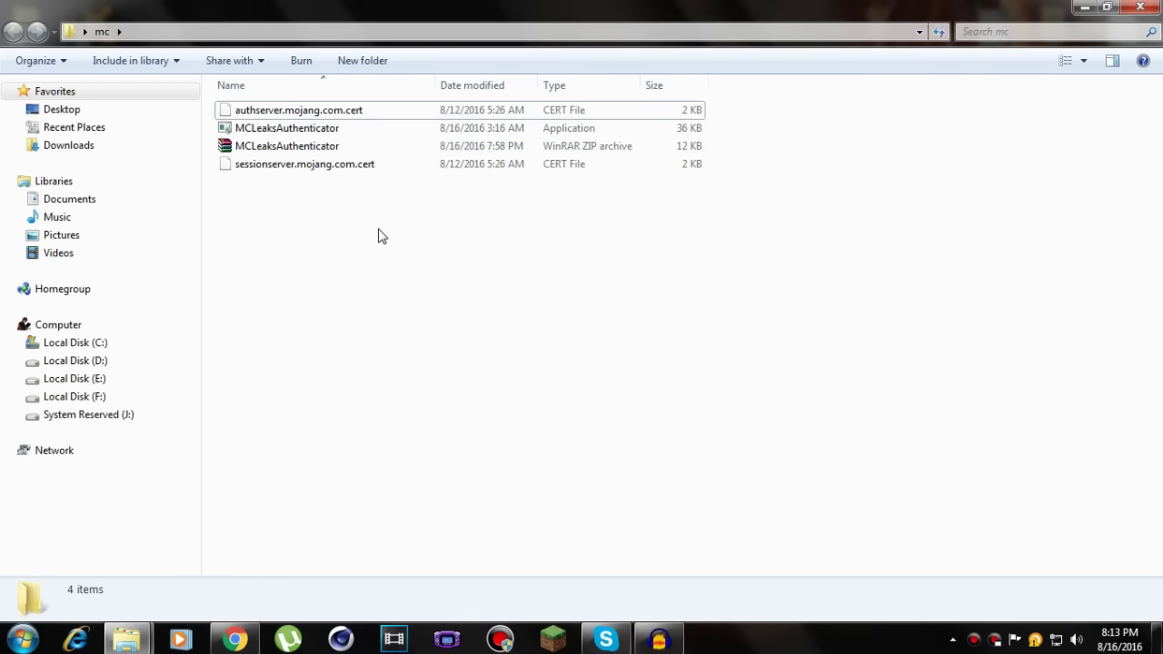
left_click(273, 128)
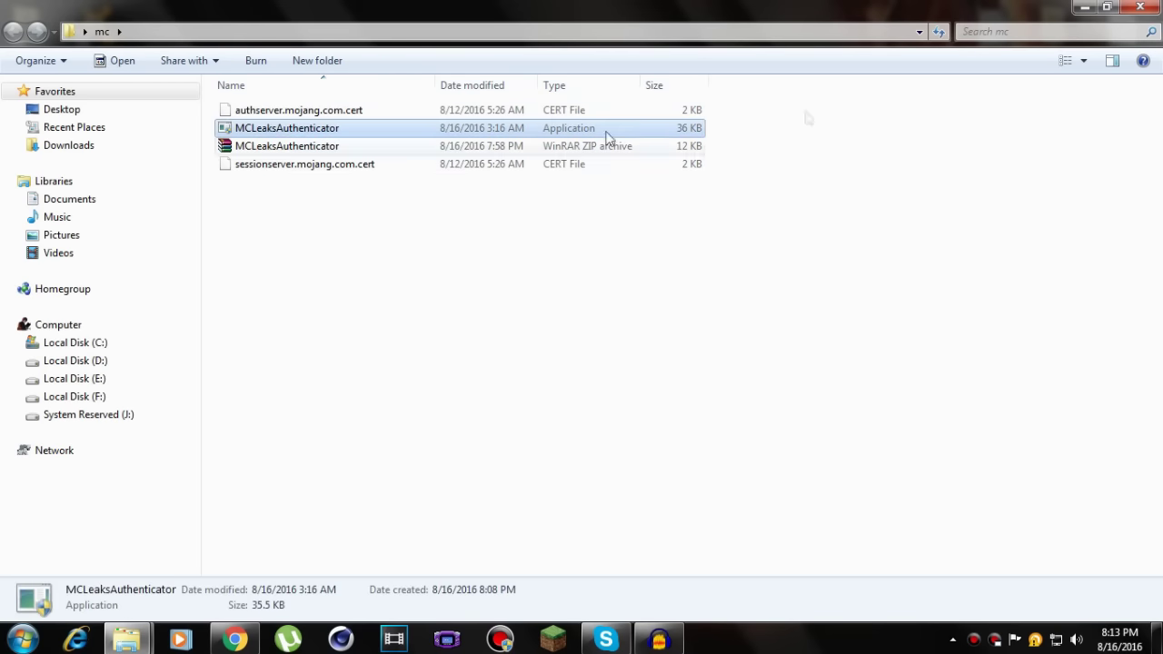
left_click(1061, 60)
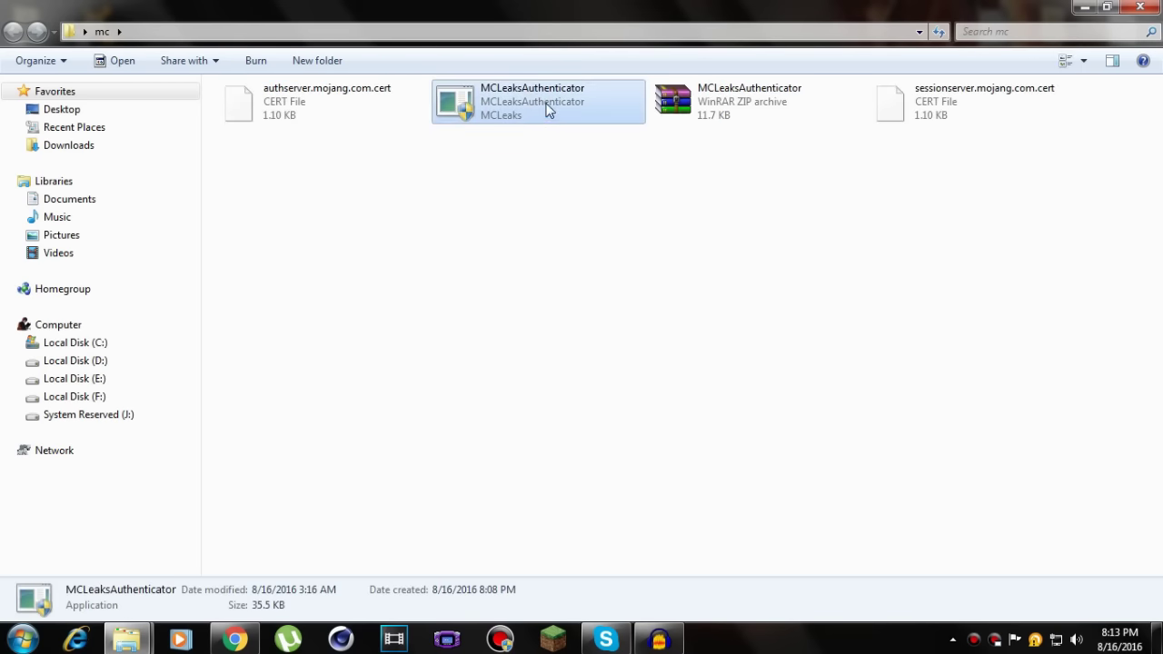
mouse_move(548, 108)
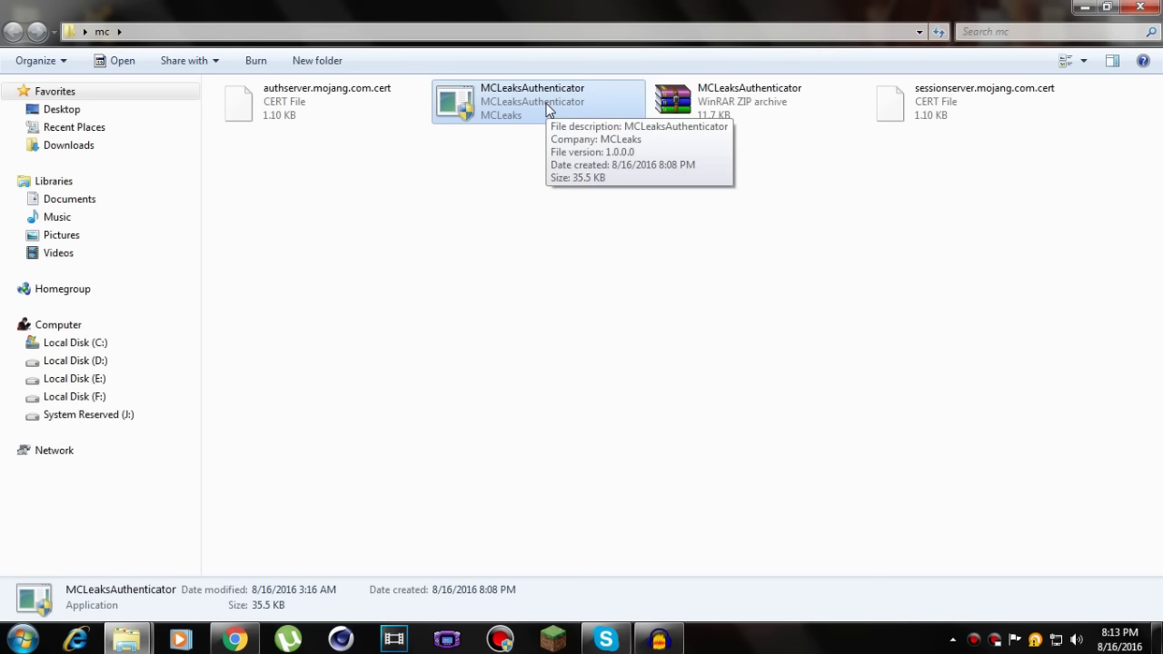
- Run MCLeaks Authenticator as administrator and select the MCLeaks auth server
right_click(548, 108)
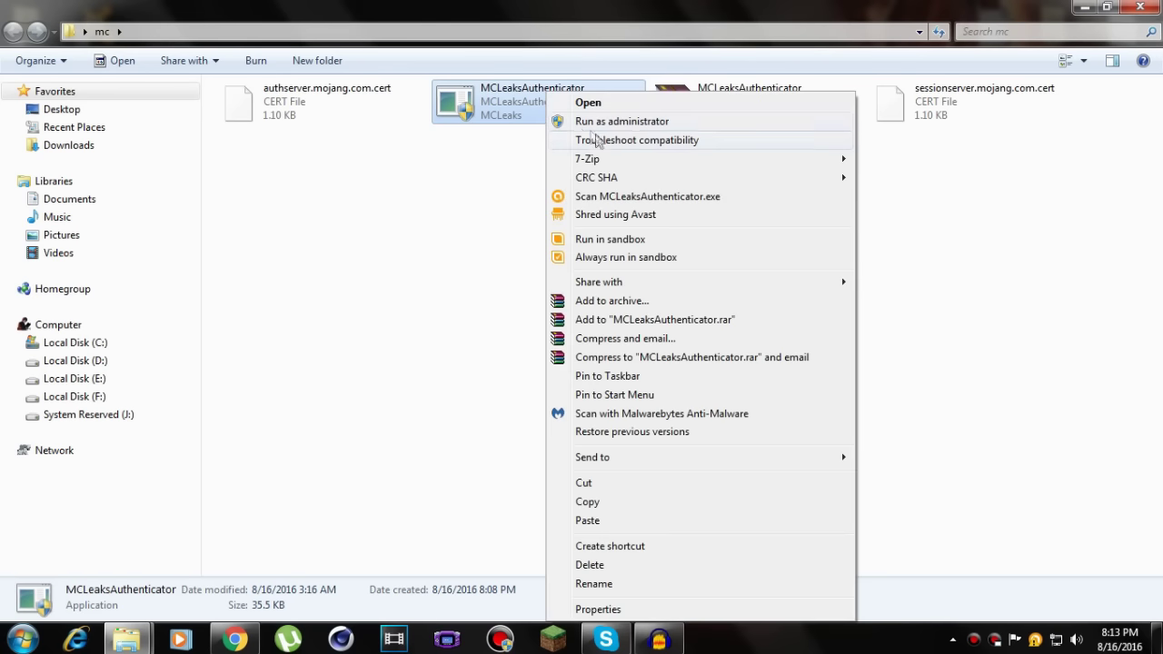
left_click(644, 122)
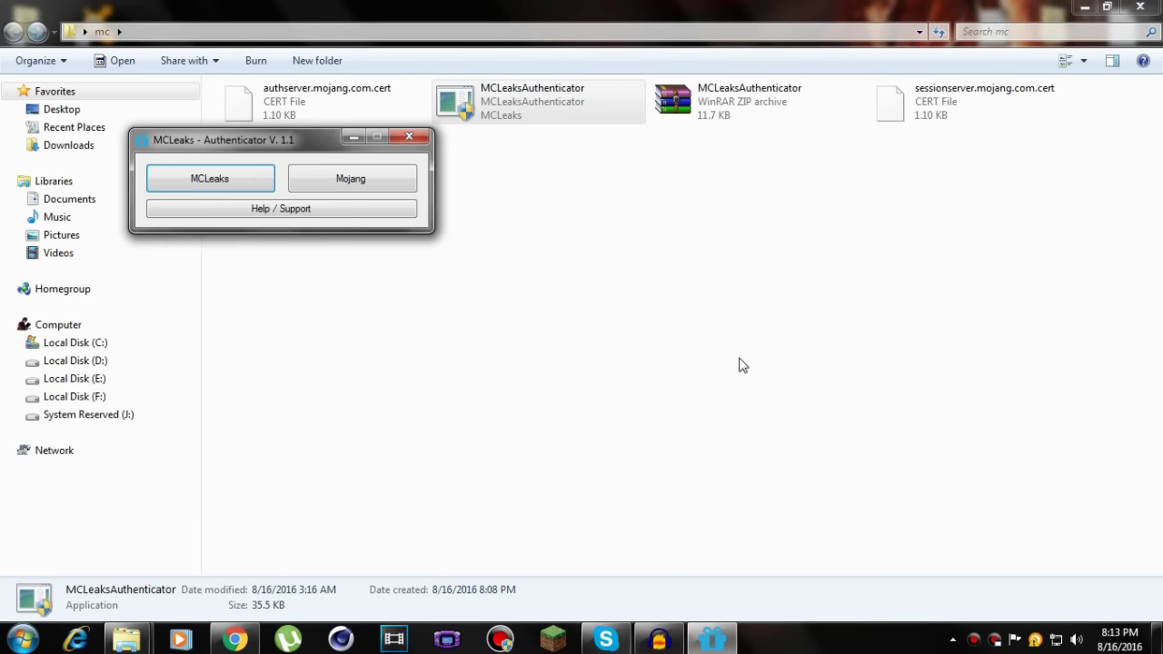
mouse_move(305, 143)
left_mouse_down()
mouse_move(669, 177)
mouse_move(587, 192)
left_mouse_up()
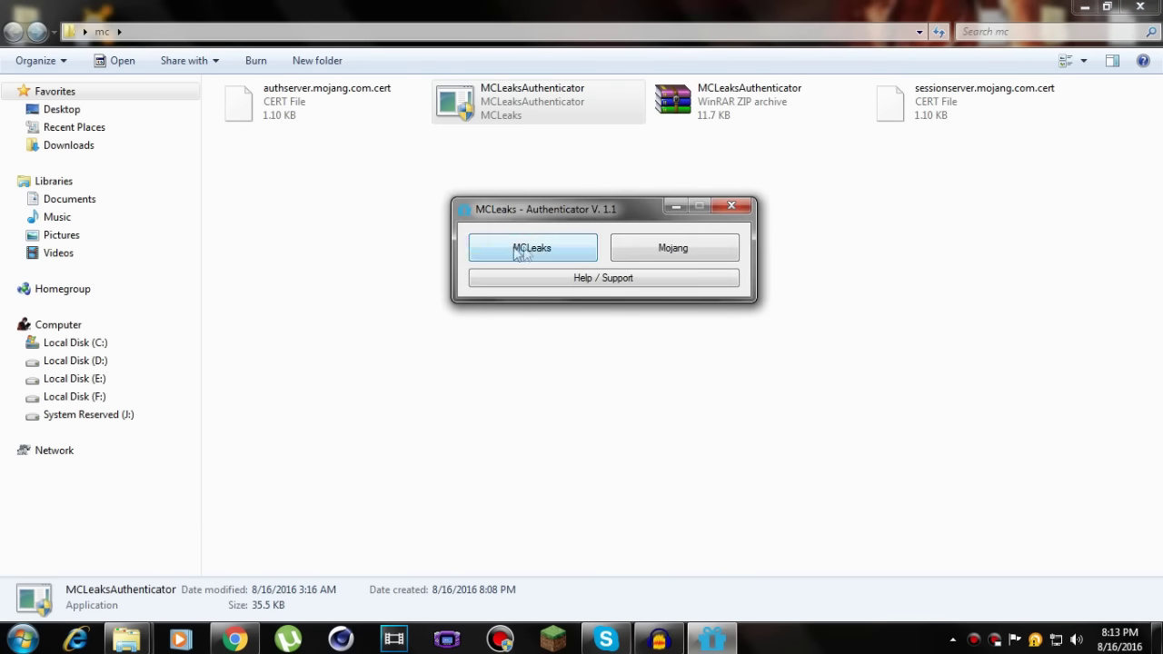
left_click(536, 248)
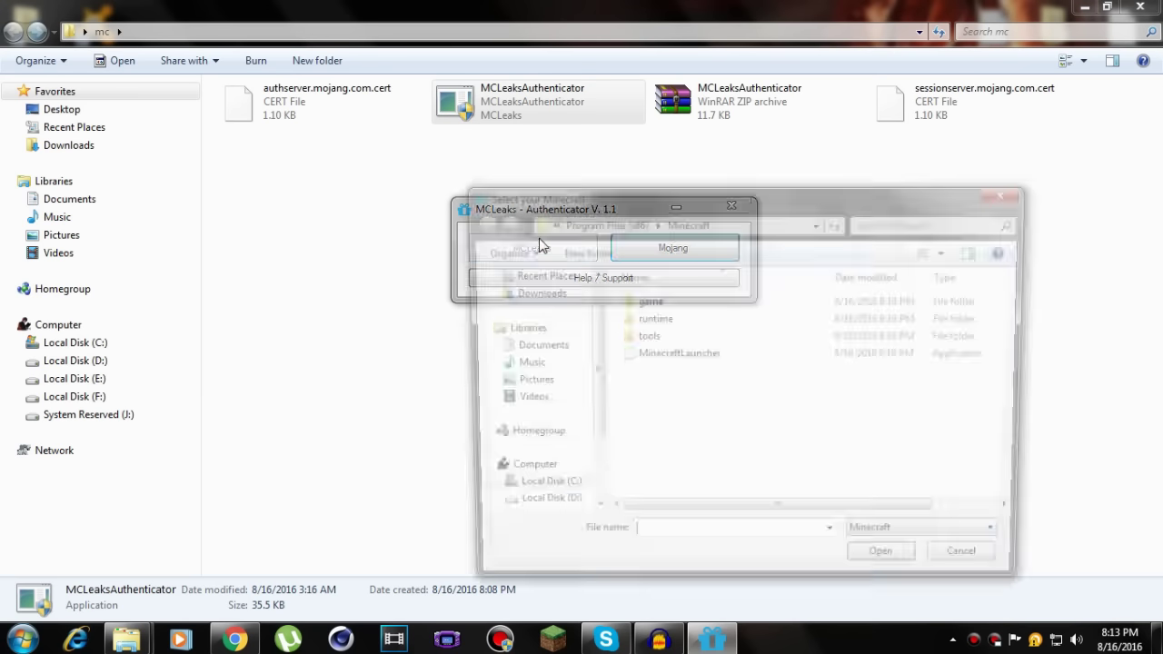
- Choose MinecraftLauncher in the Select your Minecraft dialog
left_click_drag(560, 197, 512, 165)
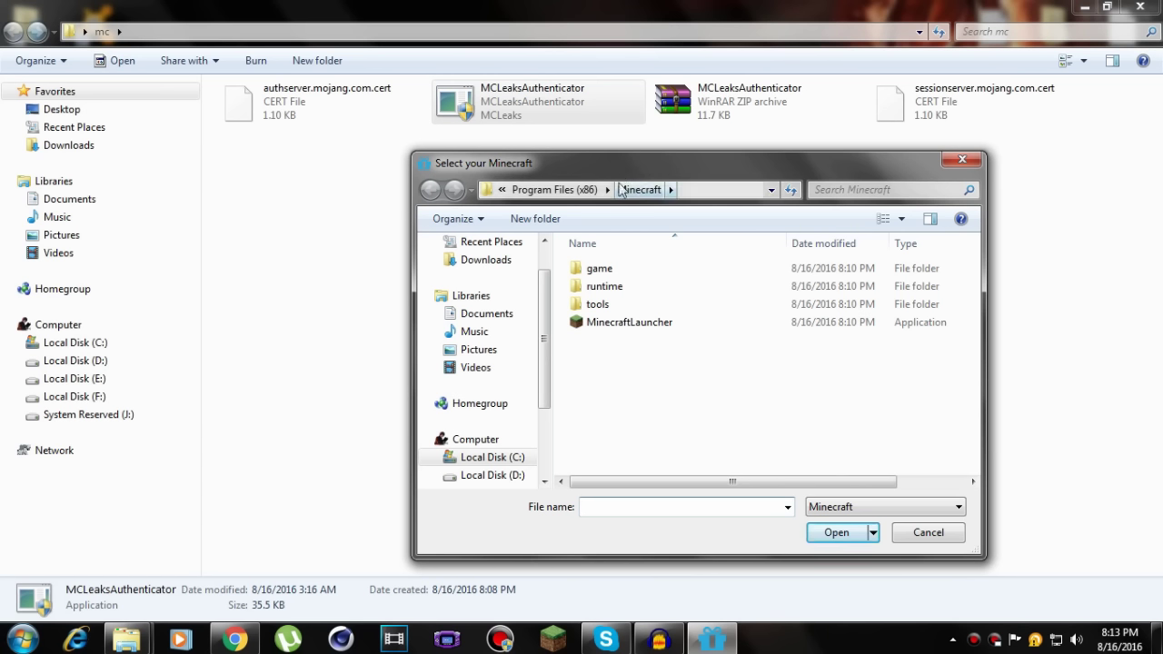
left_click(629, 322)
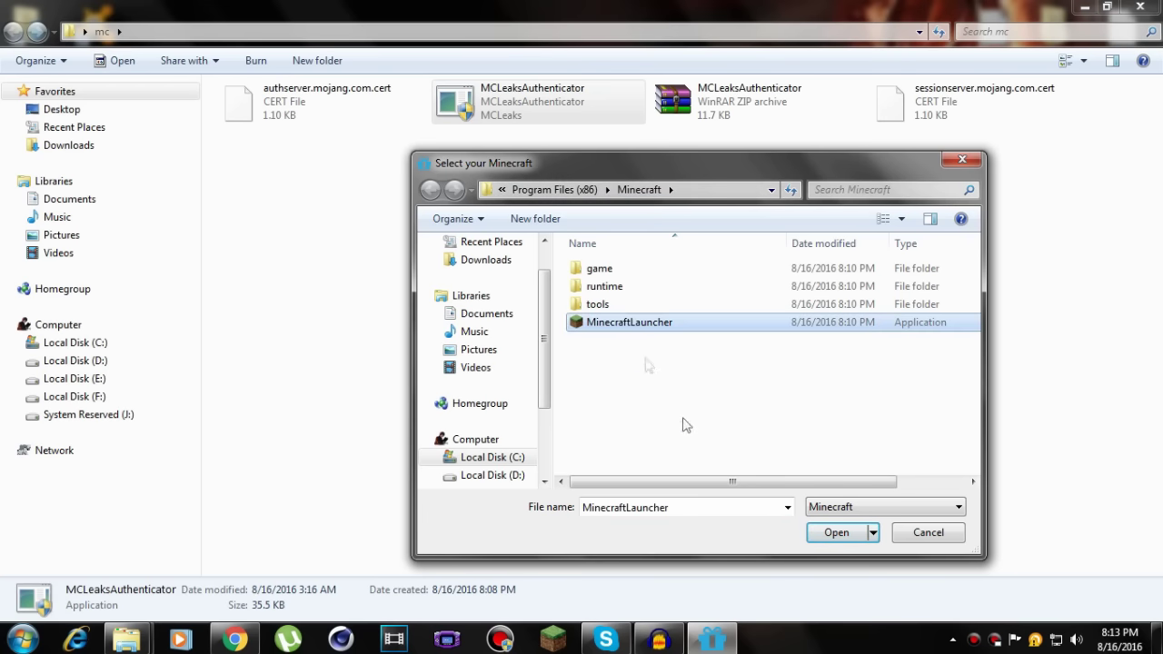
left_click(836, 533)
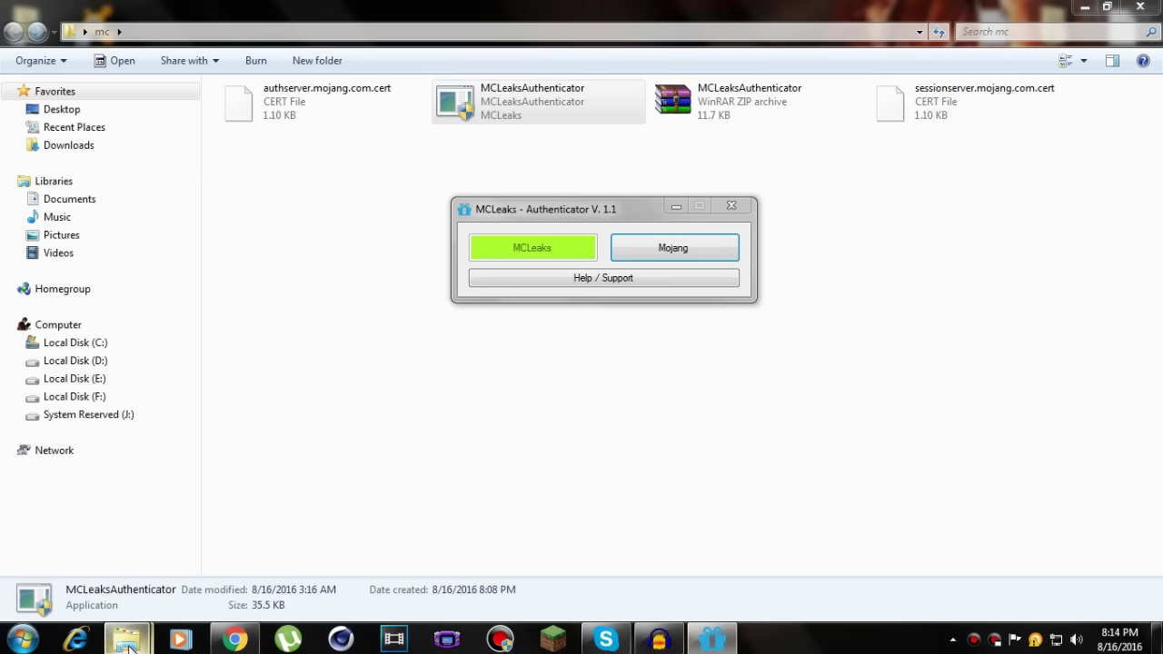
- Refresh the Minecraft folder and launch MinecraftLauncher from its context menu
mouse_move(127, 639)
left_click(305, 545)
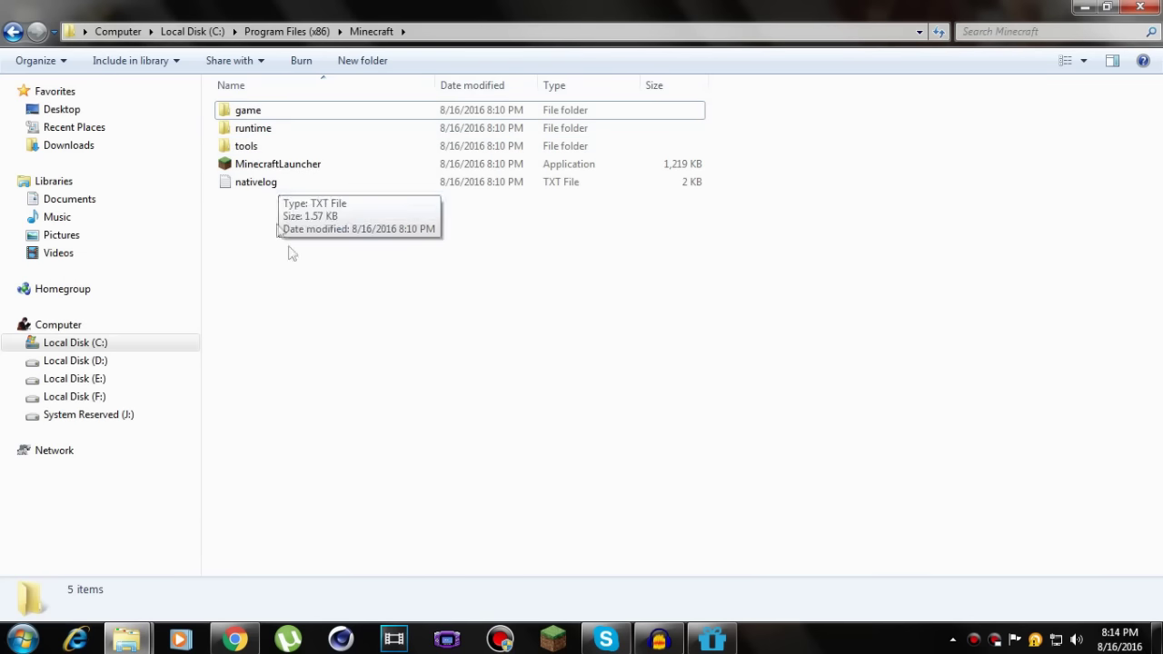
right_click(311, 252)
left_click(349, 319)
right_click(289, 165)
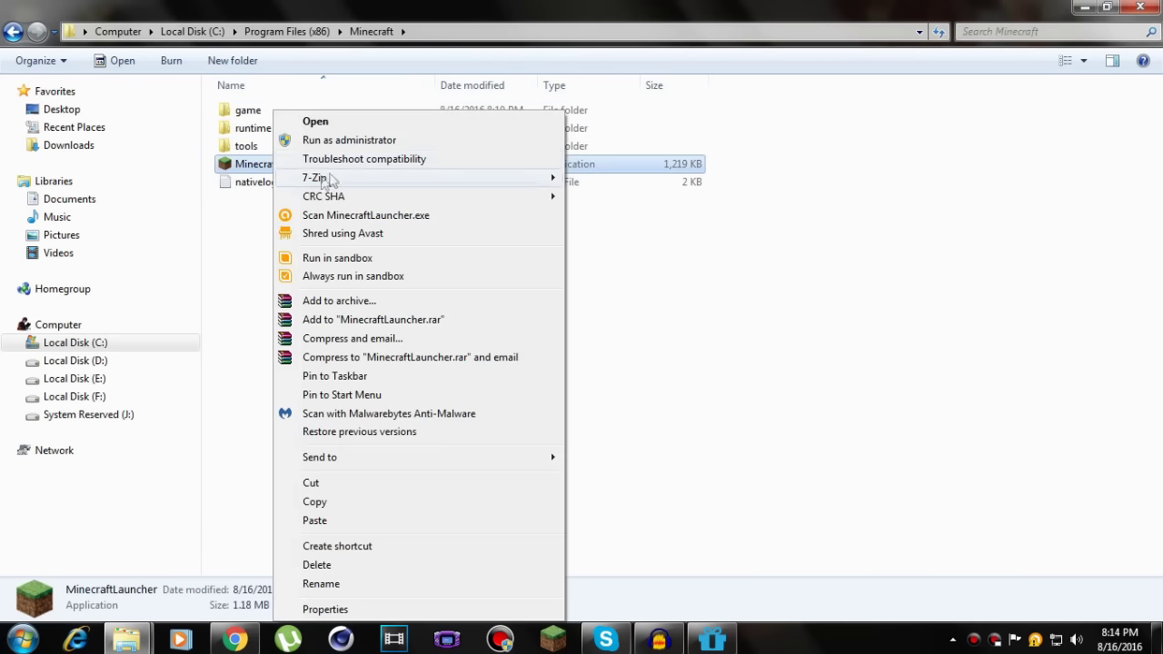
left_click(347, 123)
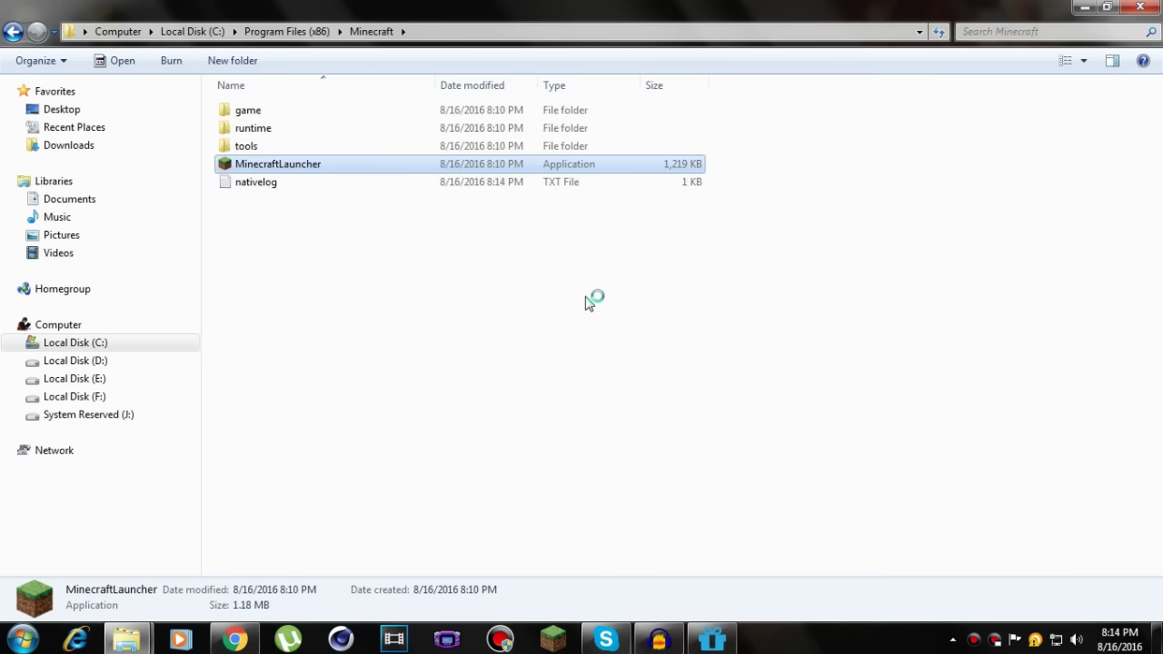
- Sign the saved user out of the launcher and return to Chrome's MCLeaks Authenticator tab
left_click(236, 639)
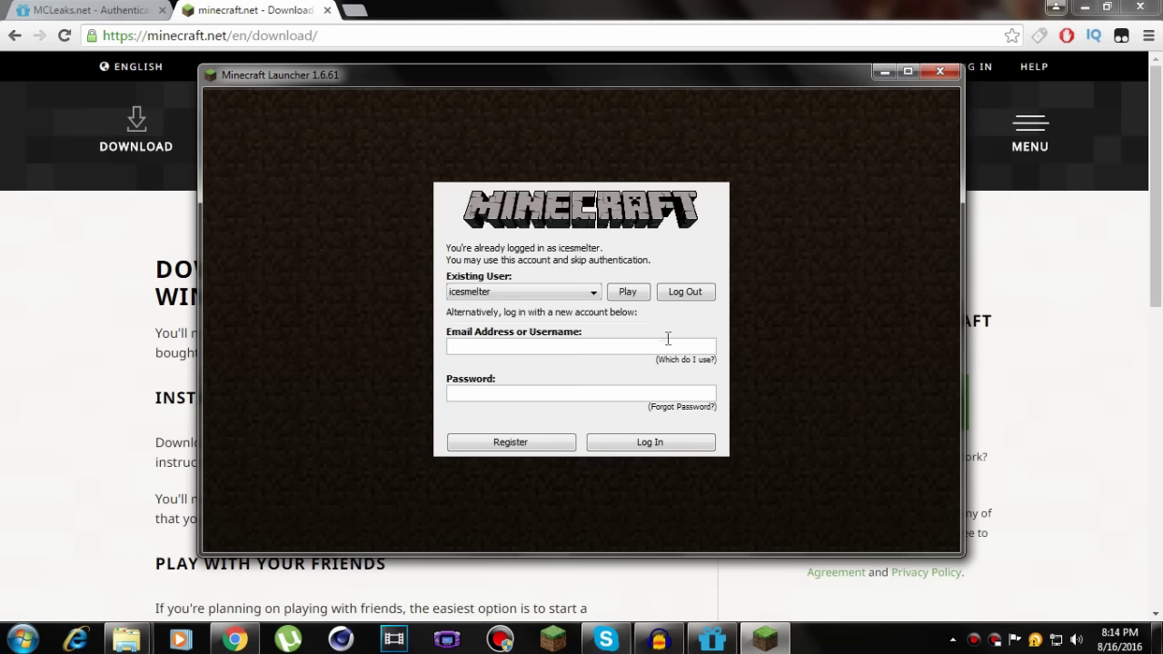
left_click(674, 292)
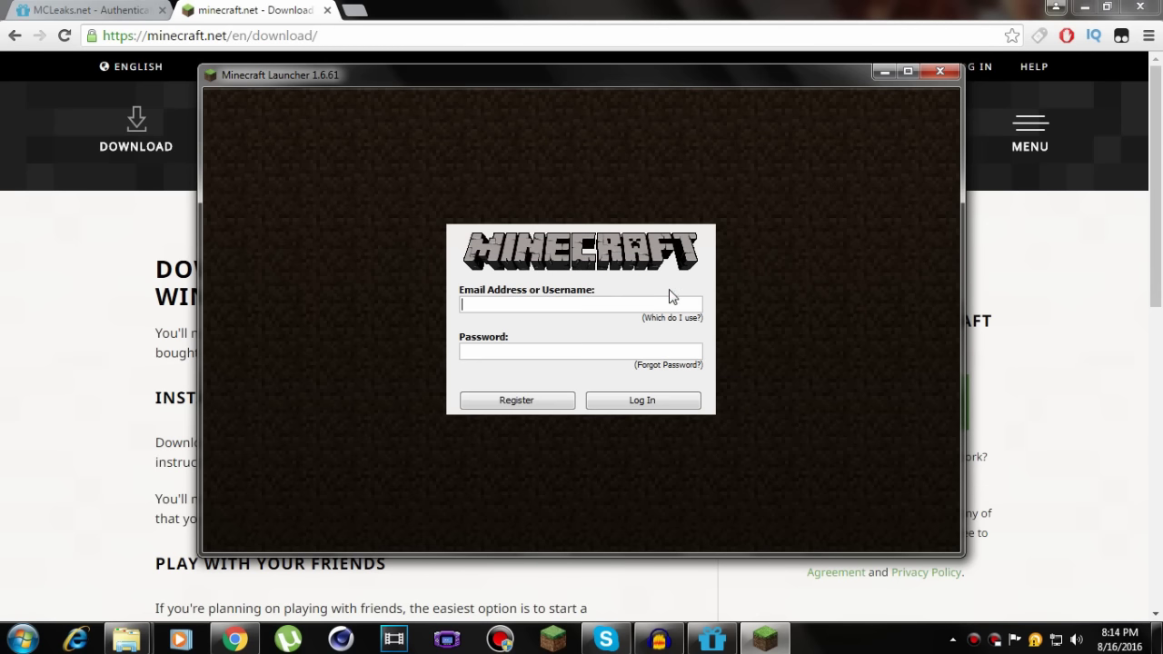
left_click(505, 8)
left_click(91, 9)
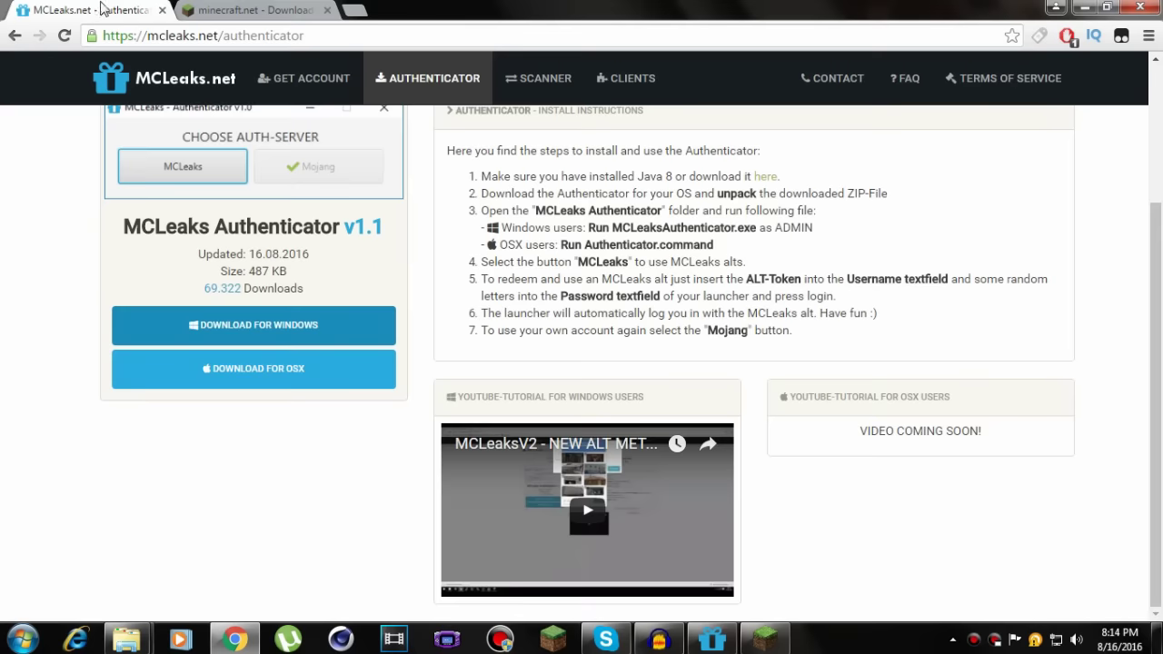
- Pass the reCAPTCHA check on GET ACCOUNT to generate a new alt username and token
scroll(268, 161, "up", 3)
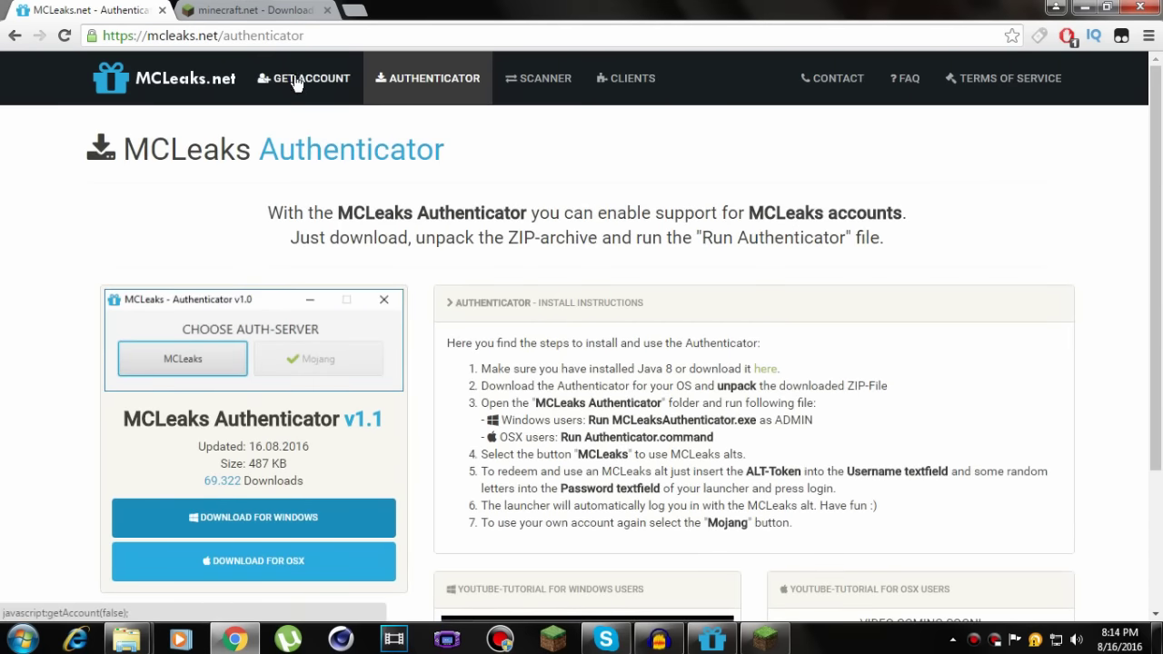
left_click(294, 78)
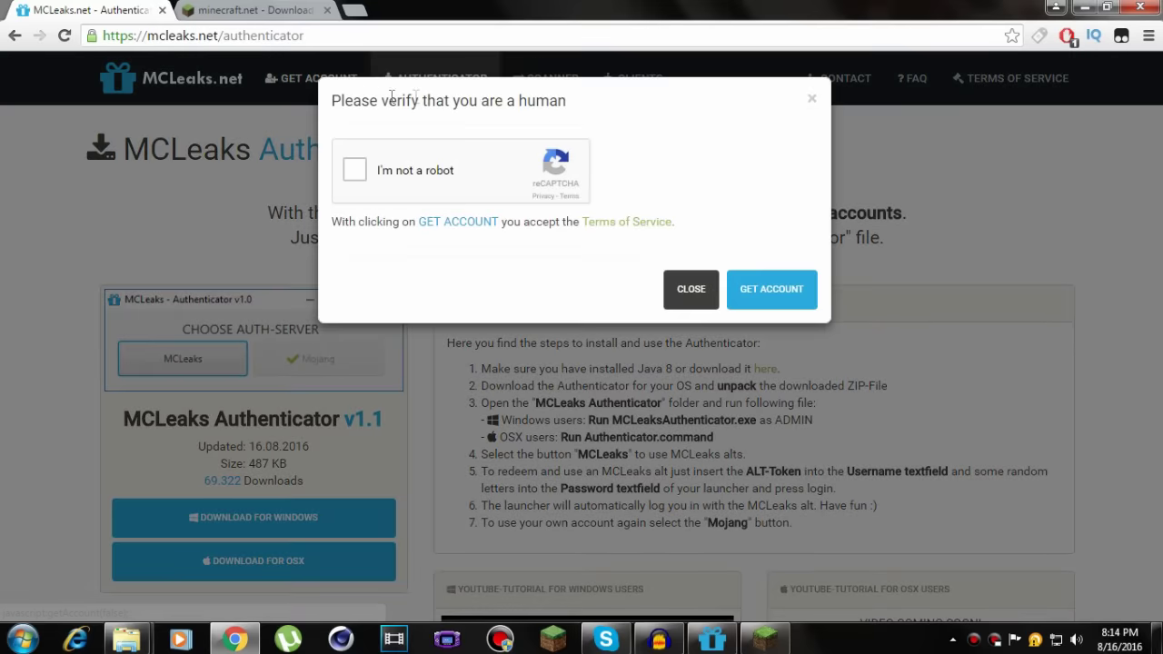
left_click(382, 178)
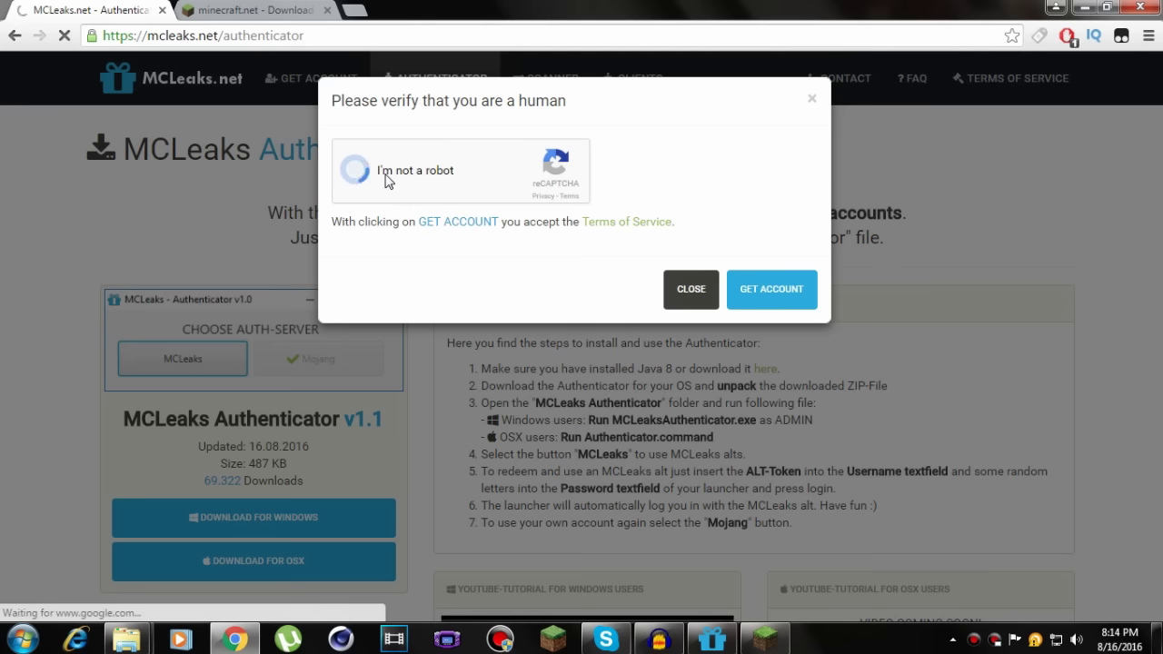
left_click(787, 291)
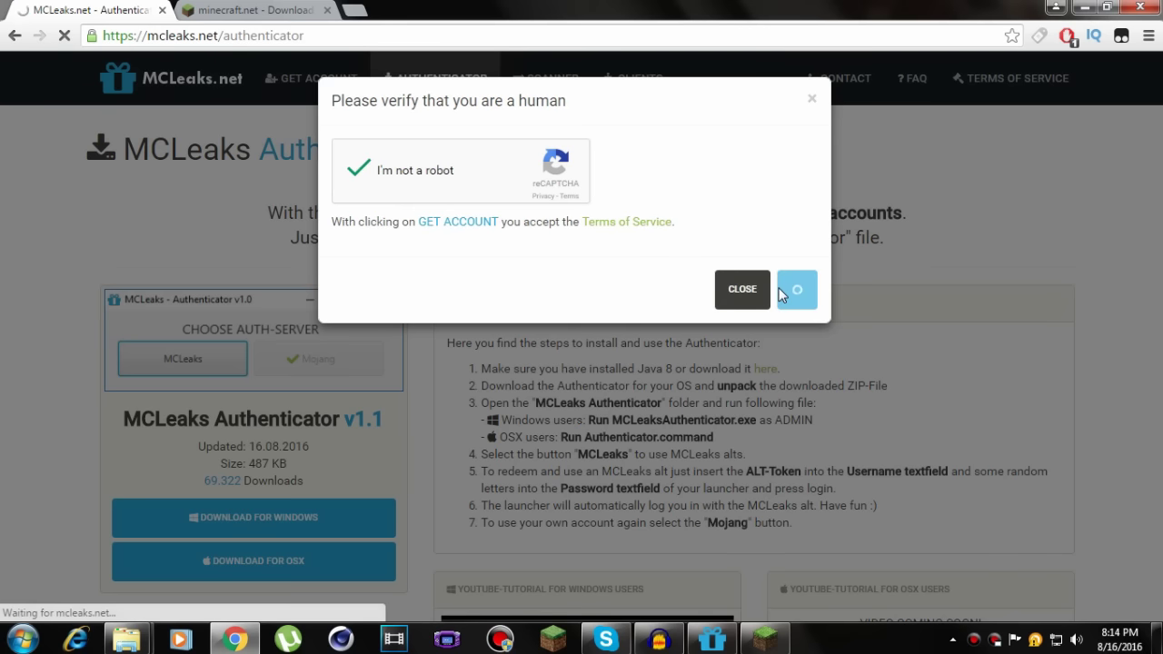
scroll(382, 189, "down", 2)
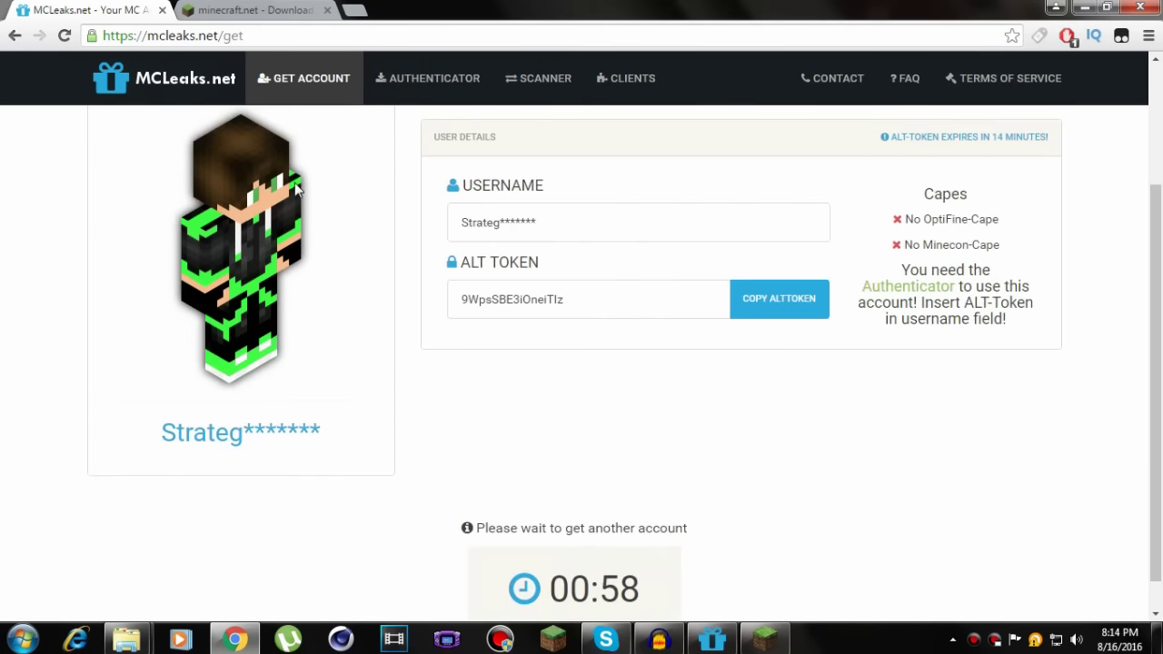
- Copy the new account's ALT token and bring back the empty Minecraft Launcher login form
scroll(298, 189, "up", 1)
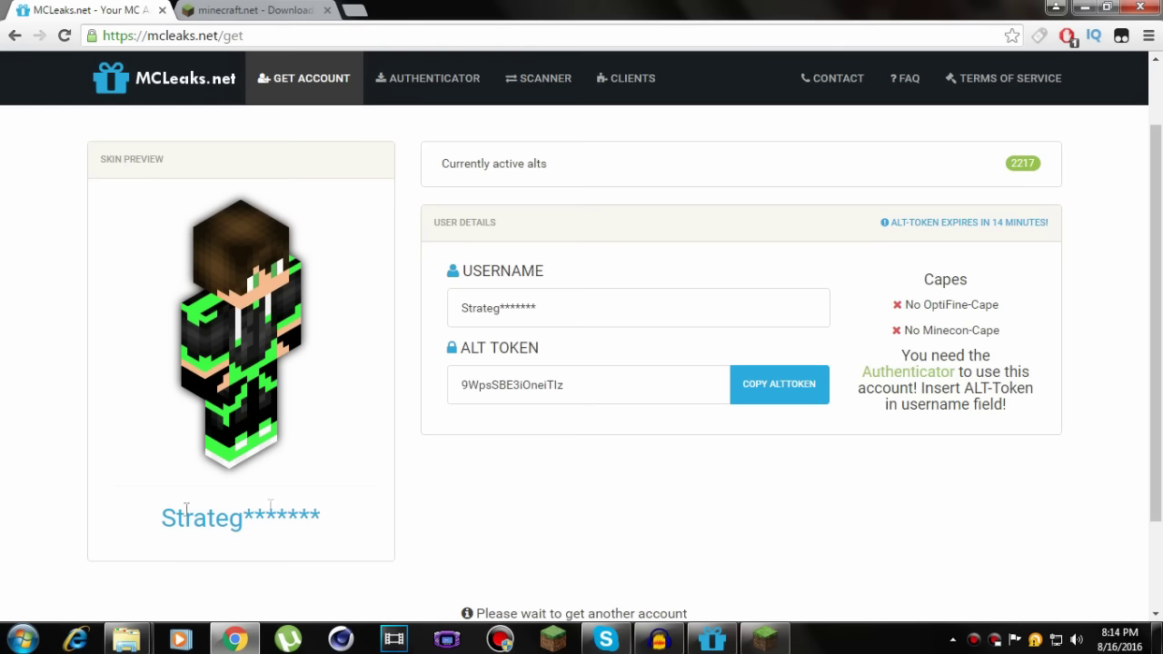
scroll(434, 413, "down", 2)
scroll(436, 416, "down", 1)
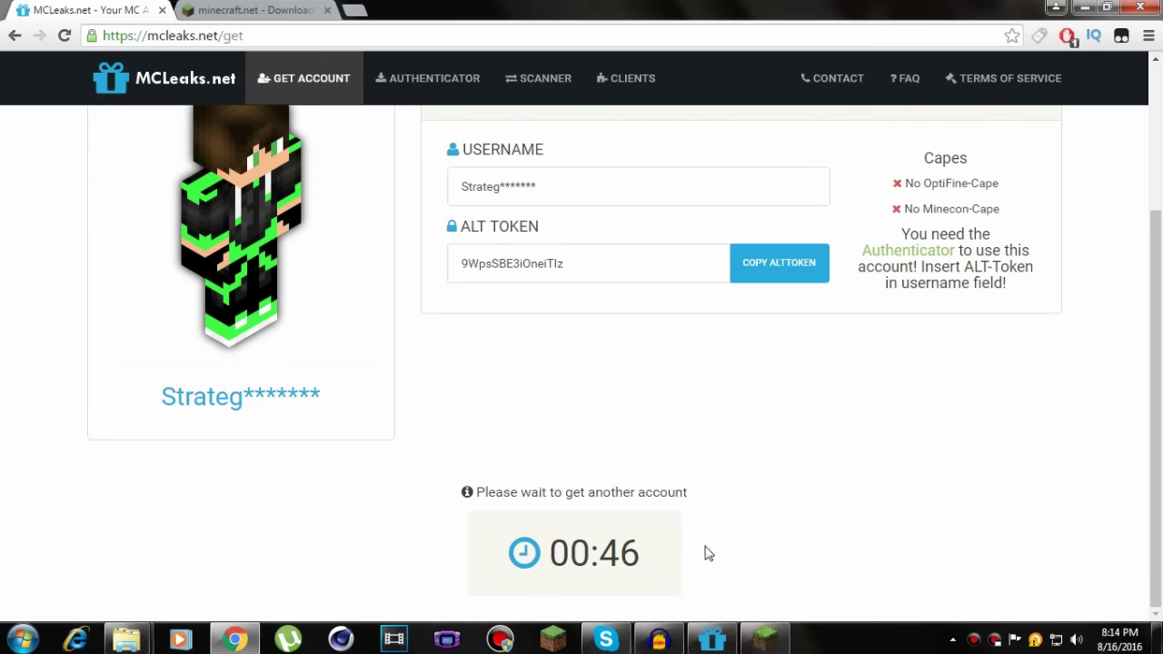
scroll(707, 551, "up", 2)
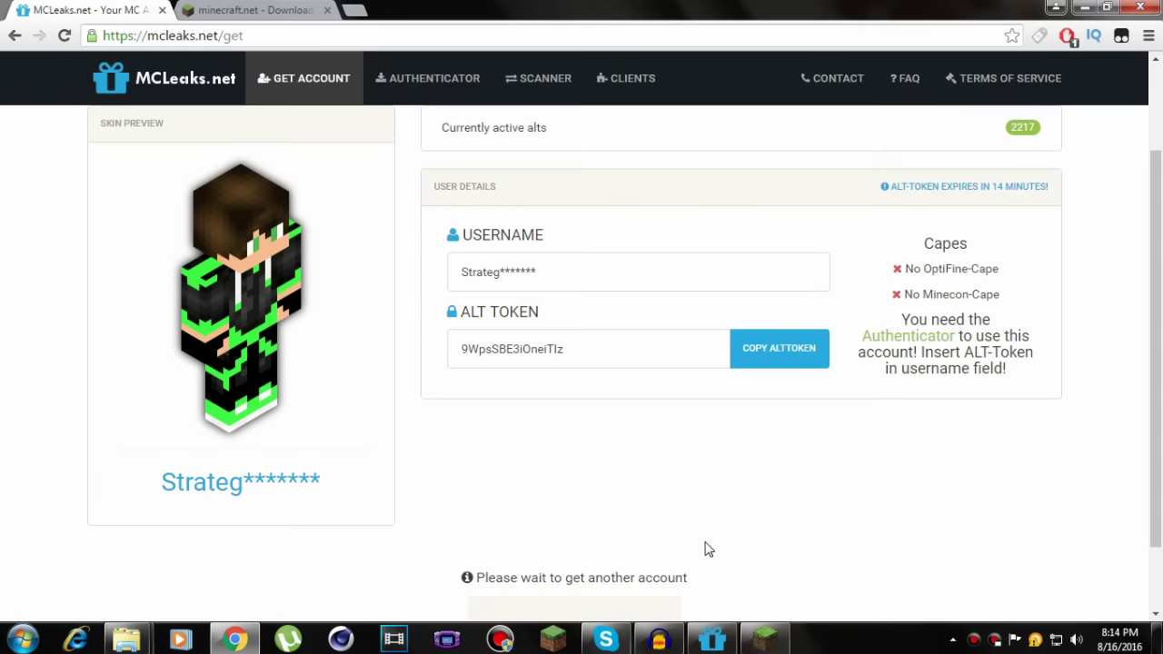
scroll(708, 545, "up", 3)
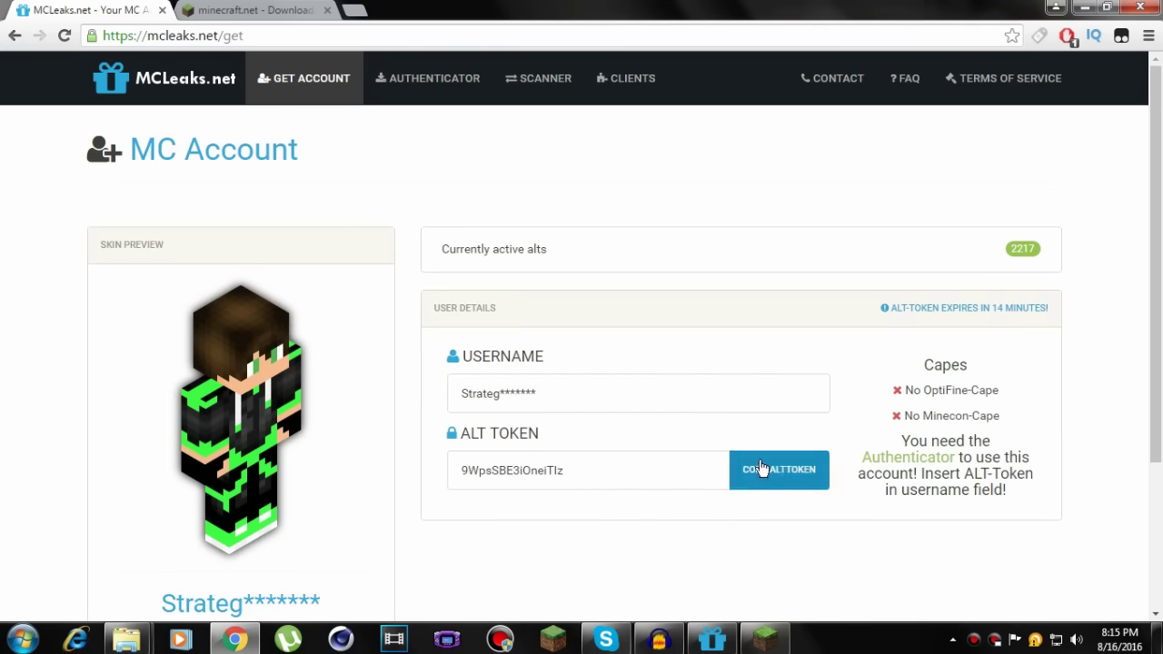
left_click(787, 491)
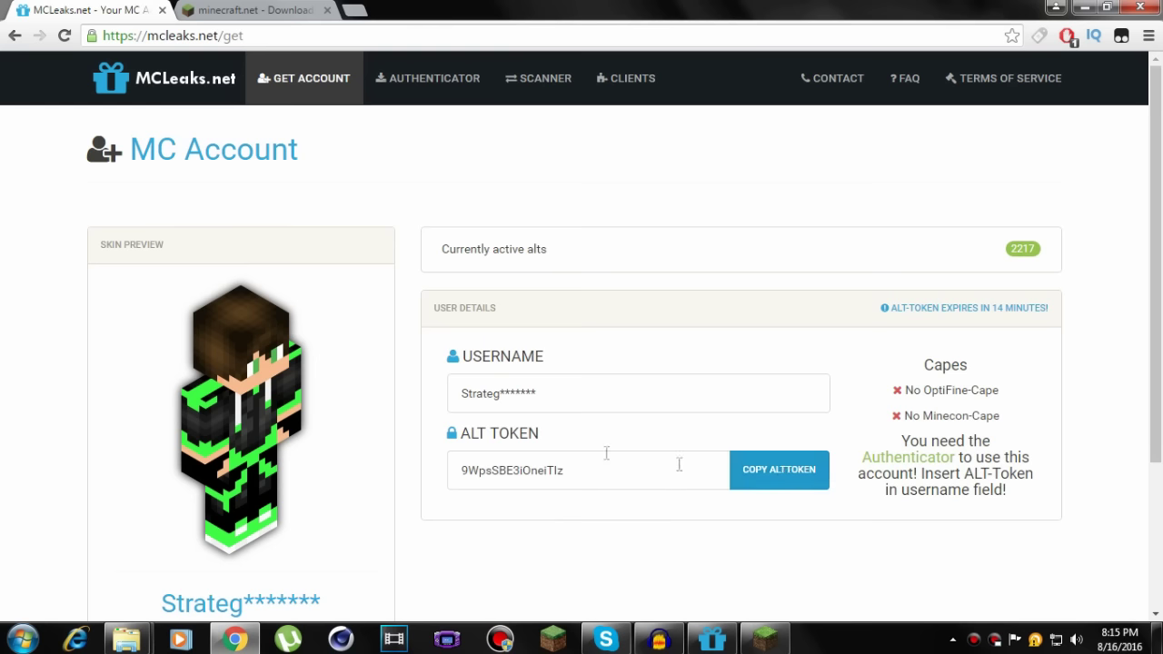
left_click(770, 473)
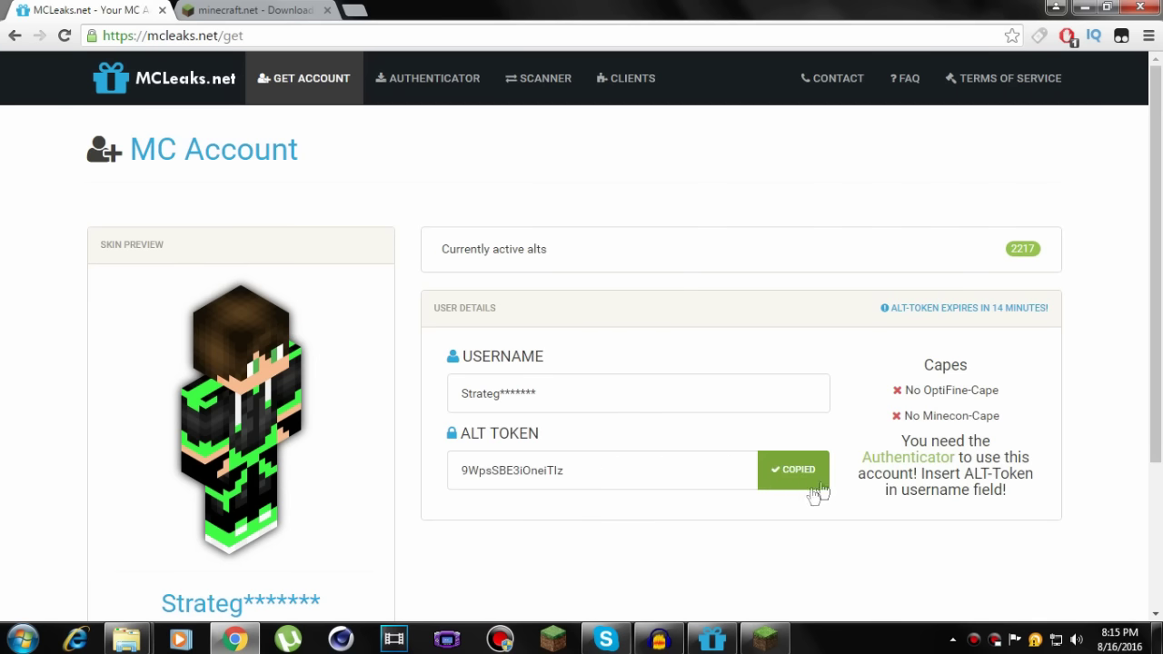
left_click(765, 639)
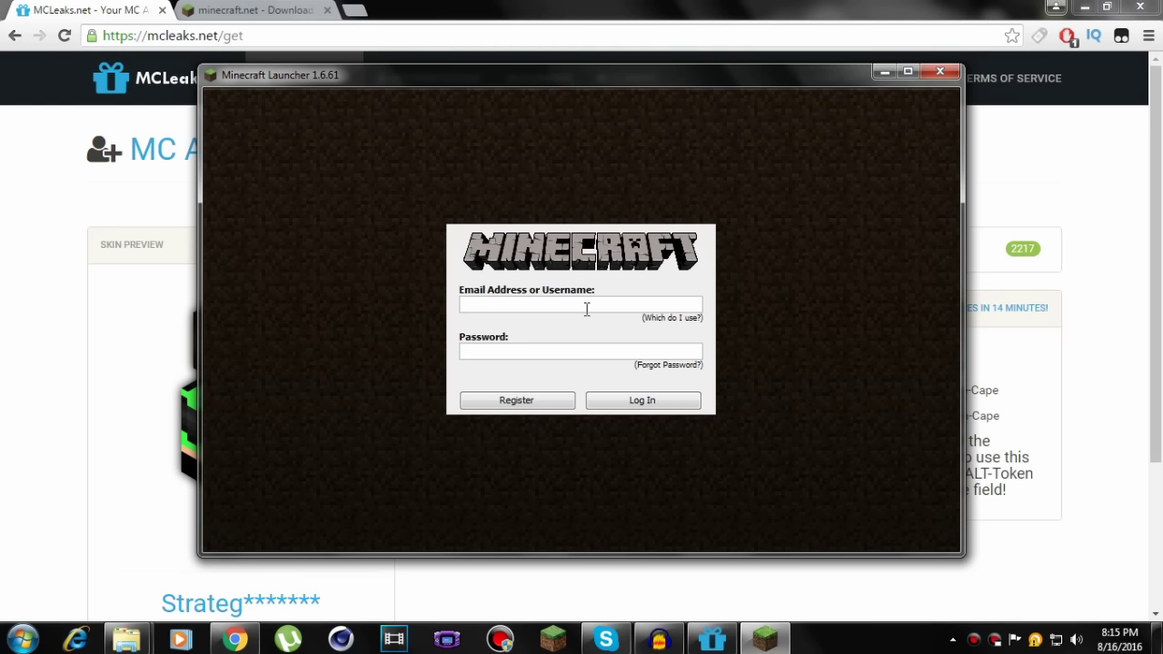
- Log in to the launcher with the pasted alt token as username and a dummy password
key("ctrl+v")
left_click(608, 348)
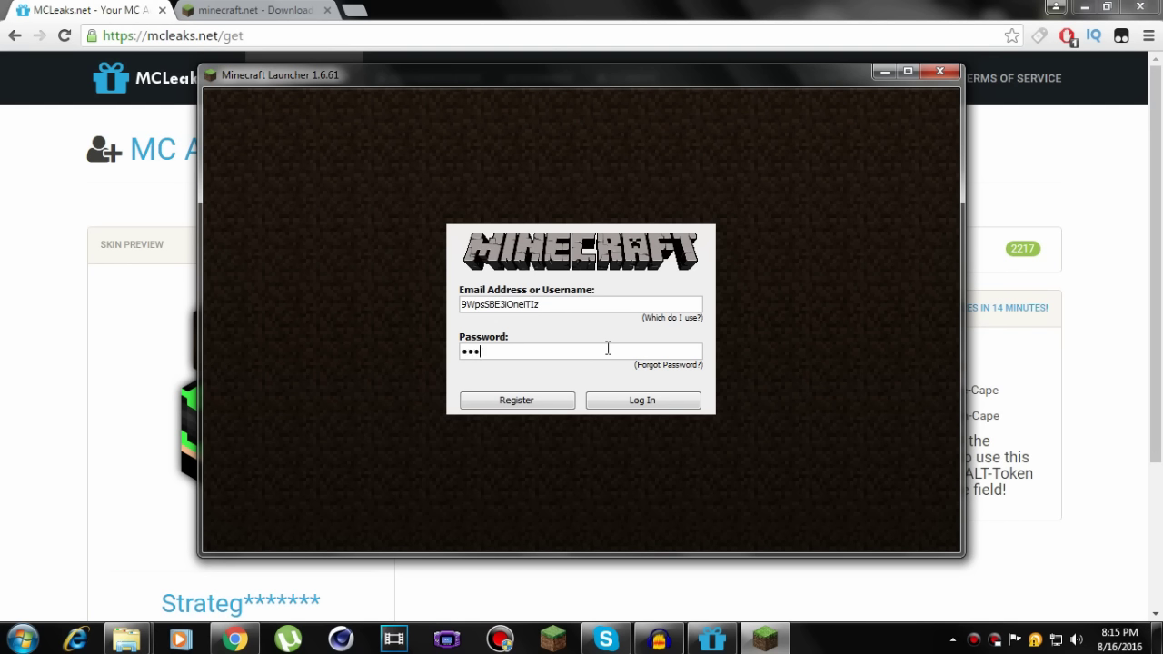
left_click(645, 402)
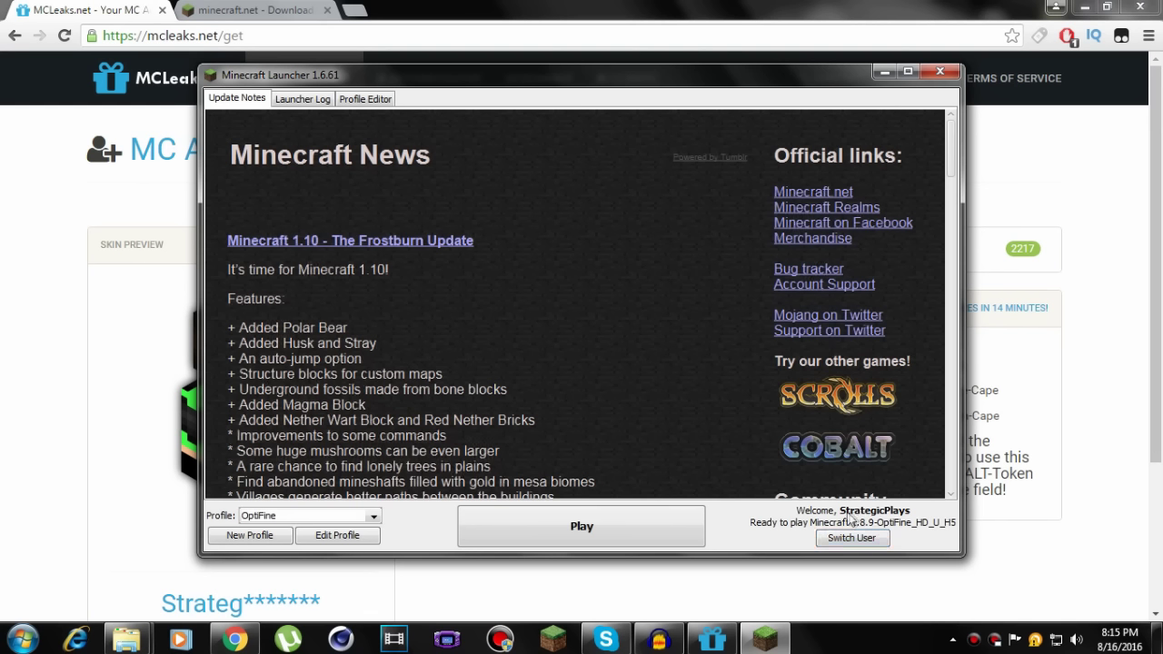
- Verify the token shows as redeemed on MCLeaks.net, then start the game with the OptiFine profile
left_click(615, 56)
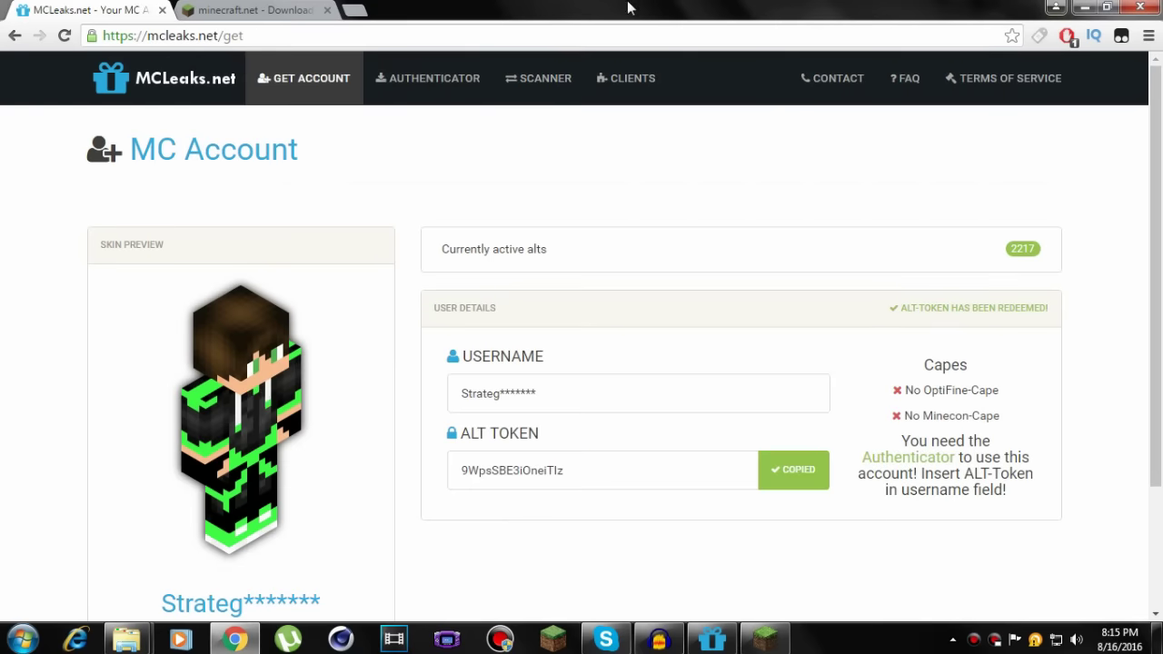
scroll(259, 386, "down", 1)
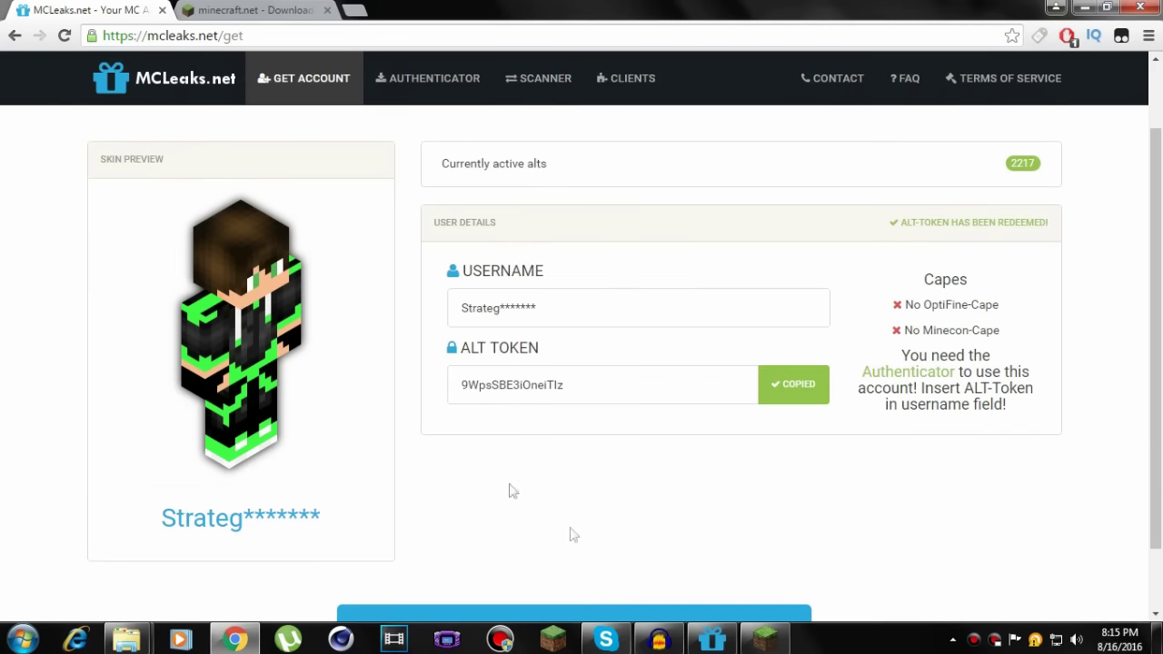
left_click(781, 647)
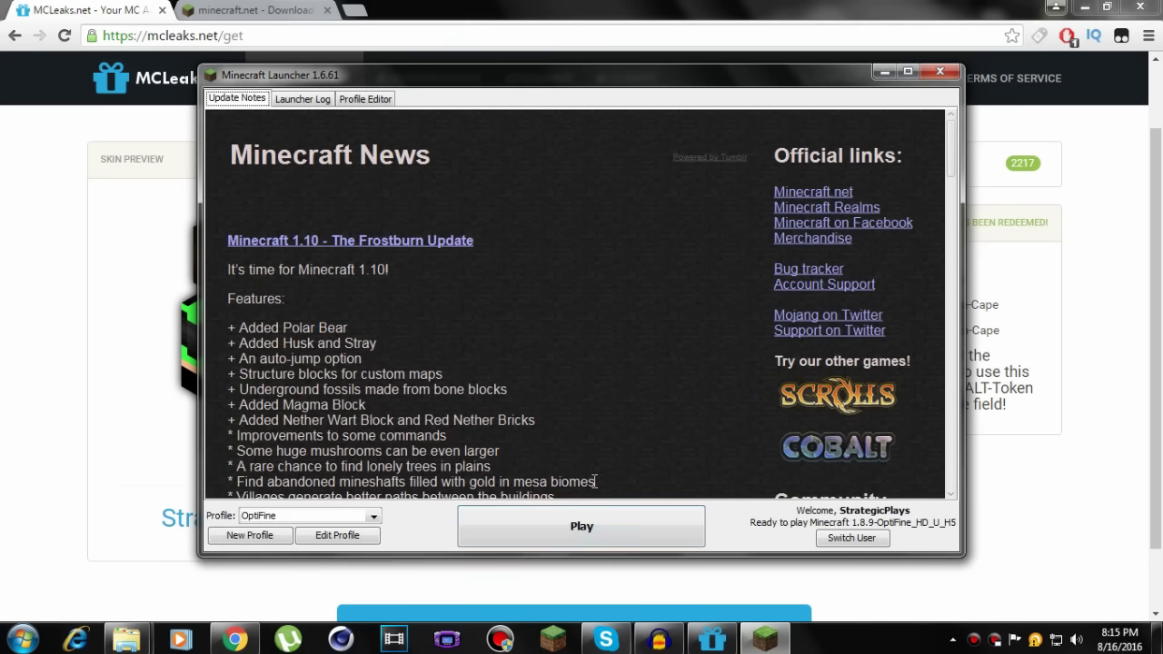
left_click(580, 527)
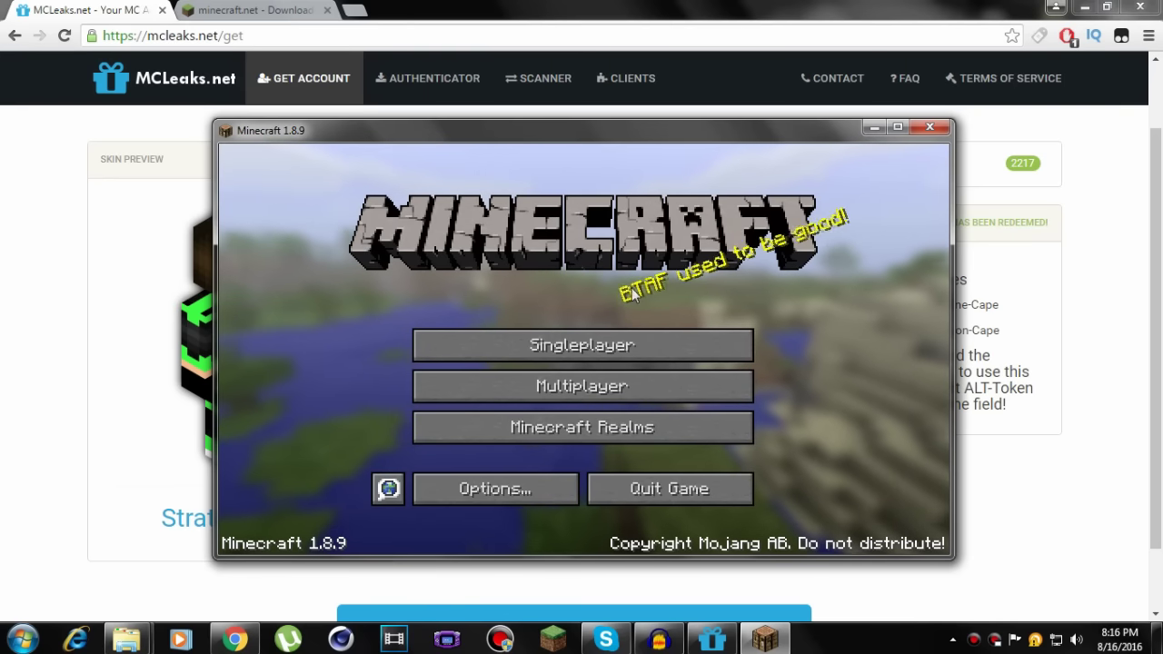
- Open the multiplayer server list from the Minecraft 1.8.9 title menu
left_click(592, 391)
- Dismiss the Windows Firewall alert for Java and re-ping the server list
scroll(578, 344, "down", 1)
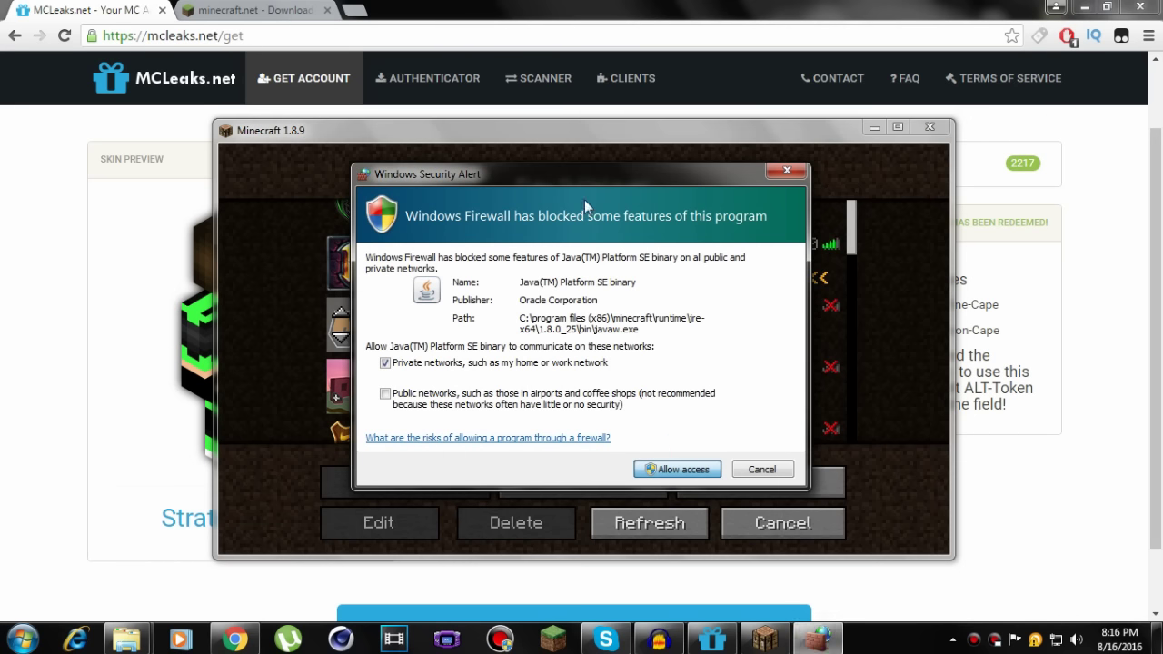
left_click(681, 468)
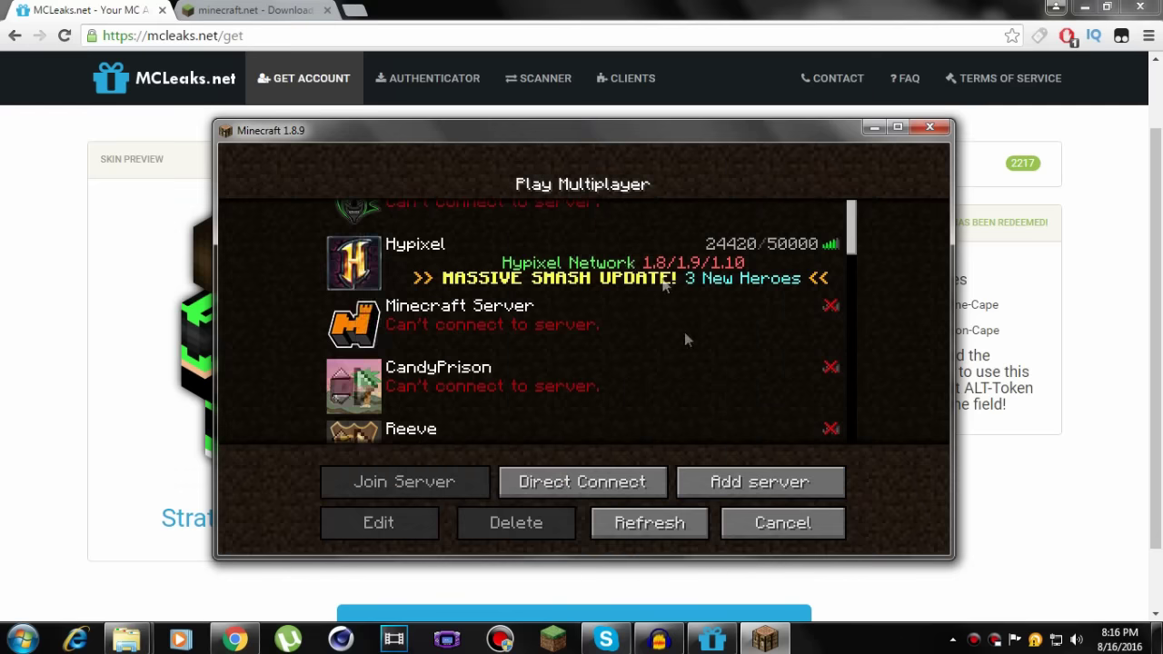
left_click(651, 527)
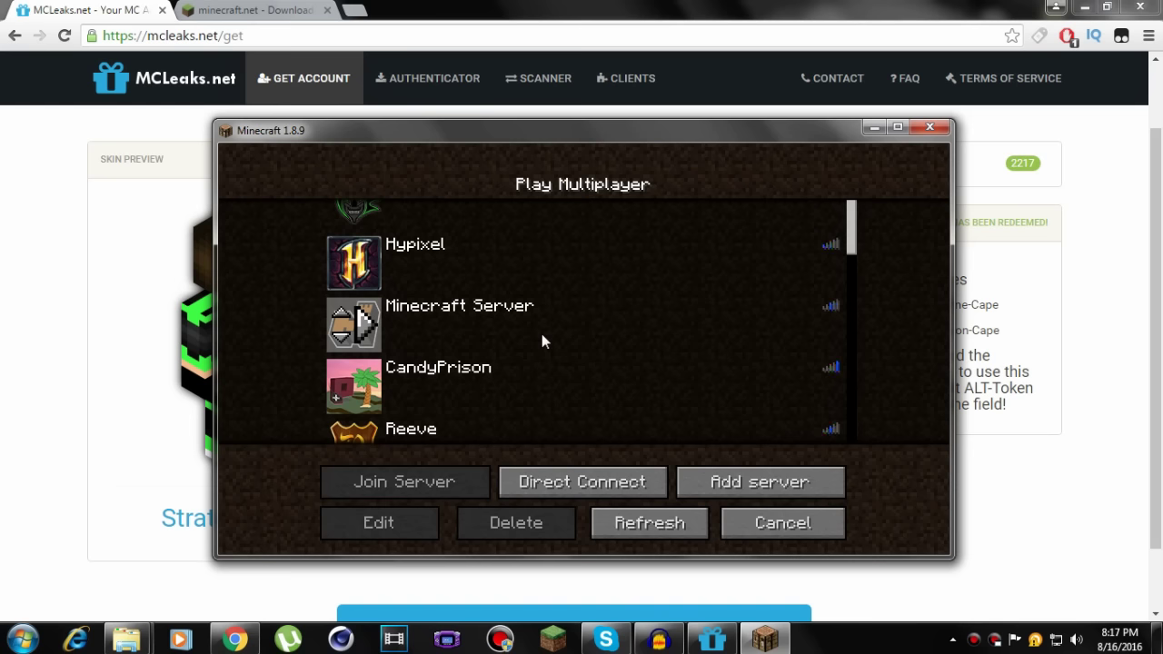
- Refresh the list again to get player counts and select the Mineplex server
scroll(542, 341, "up", 1)
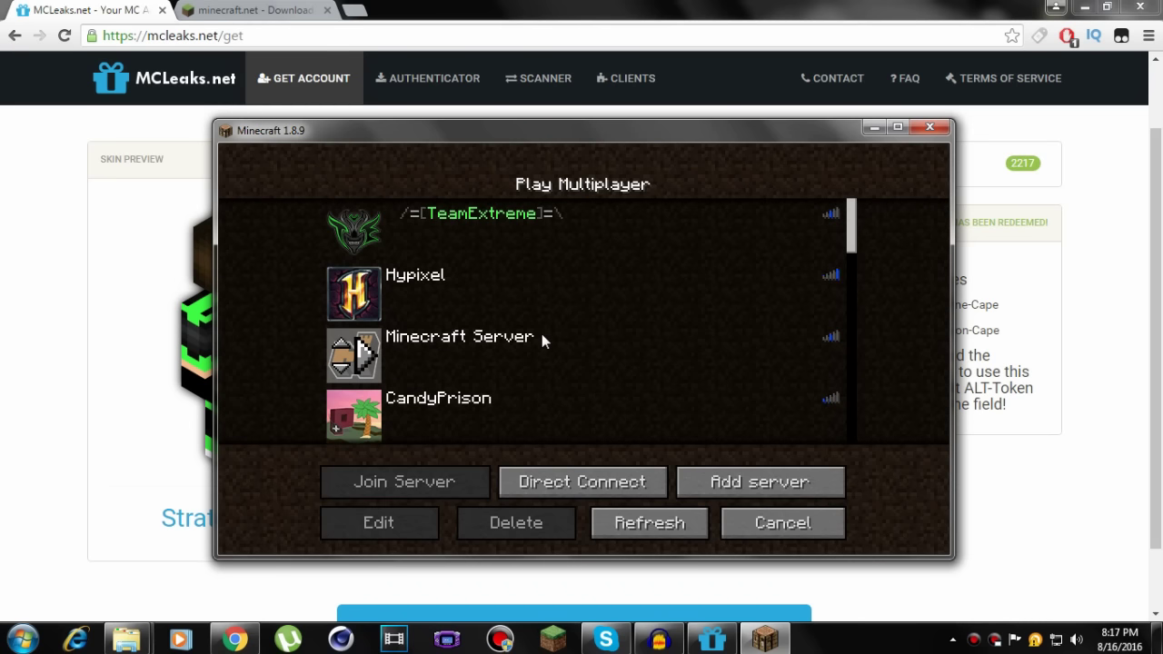
scroll(541, 334, "down", 1)
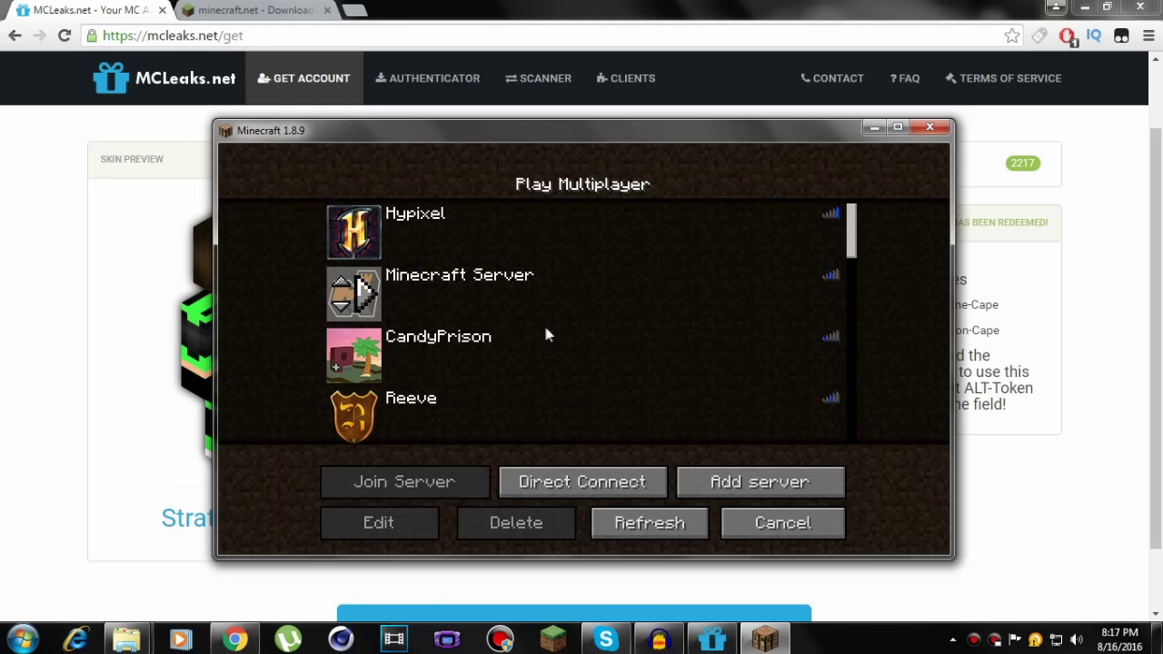
left_click(671, 536)
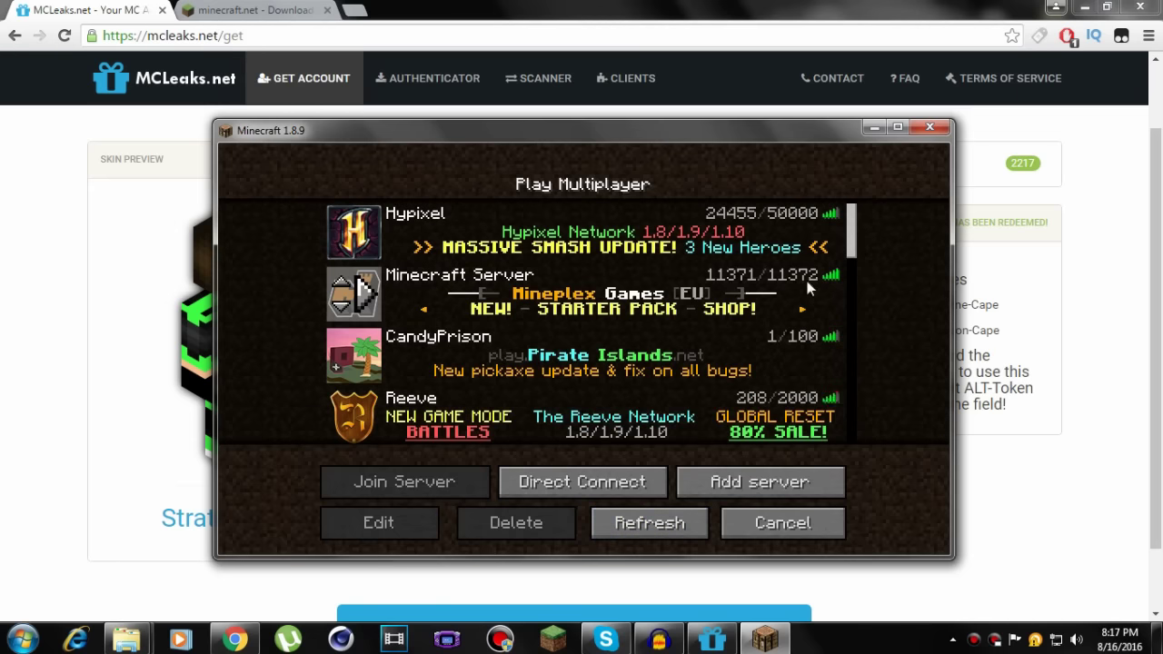
left_click(729, 283)
- Try joining Mineplex, get refused with a 24.8-day ban, and return to the server list
left_click(399, 495)
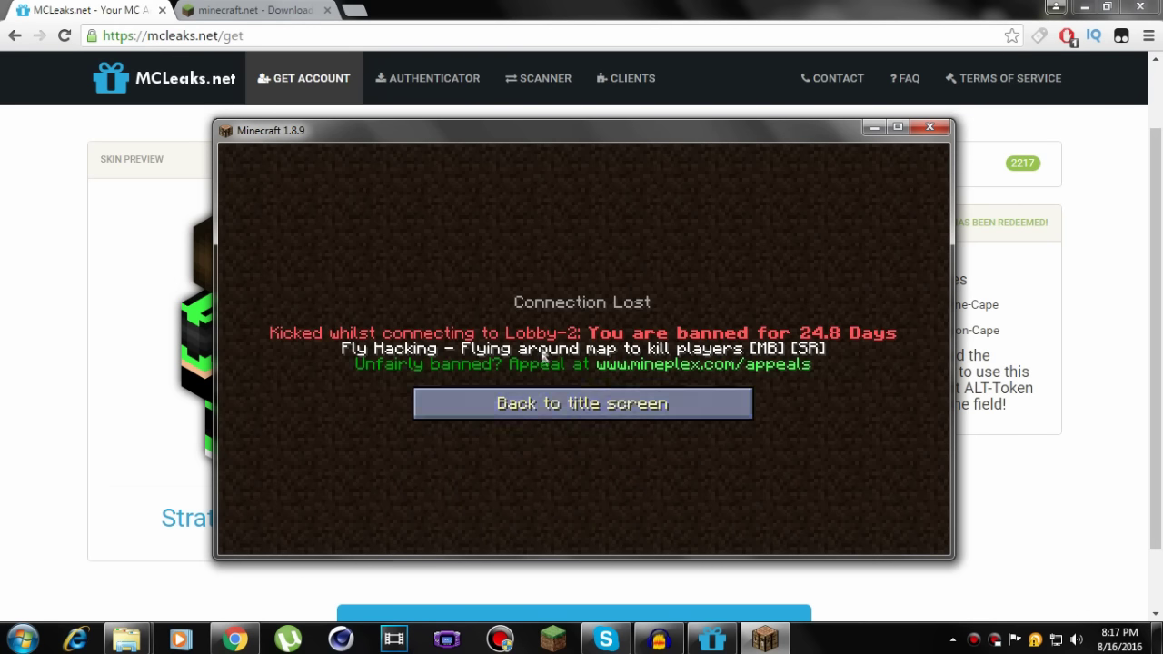
left_click(564, 406)
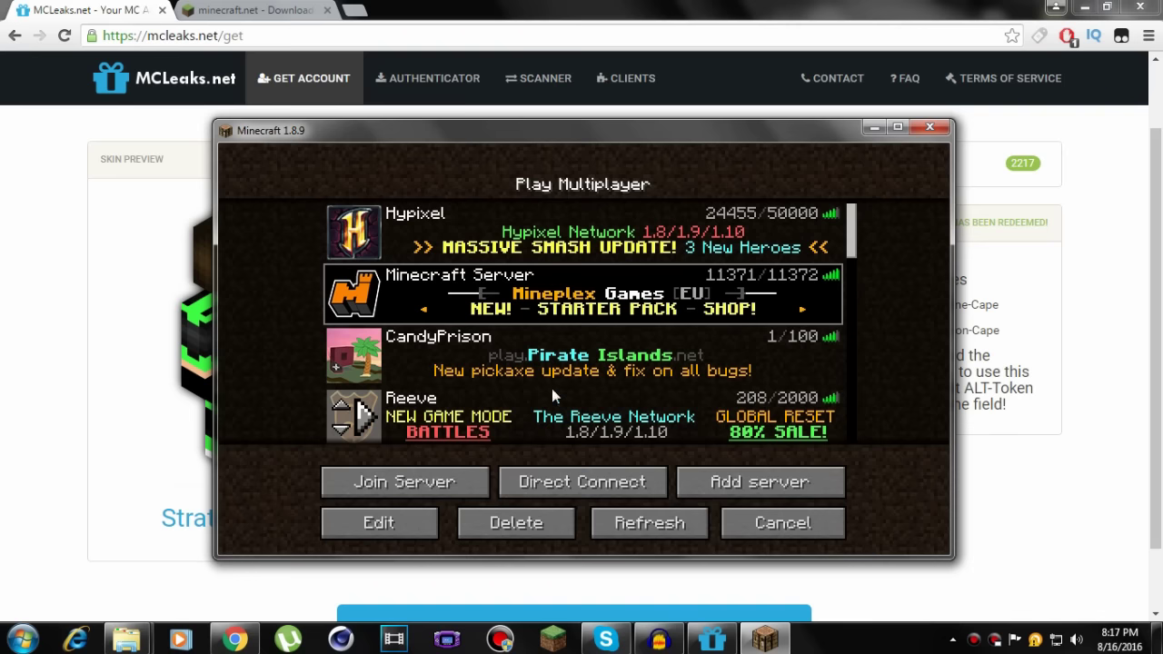
scroll(551, 388, "down", 3)
- Scroll through the server list past Lucky Prison, The Hive and CycloneNetwork
scroll(562, 356, "down", 5)
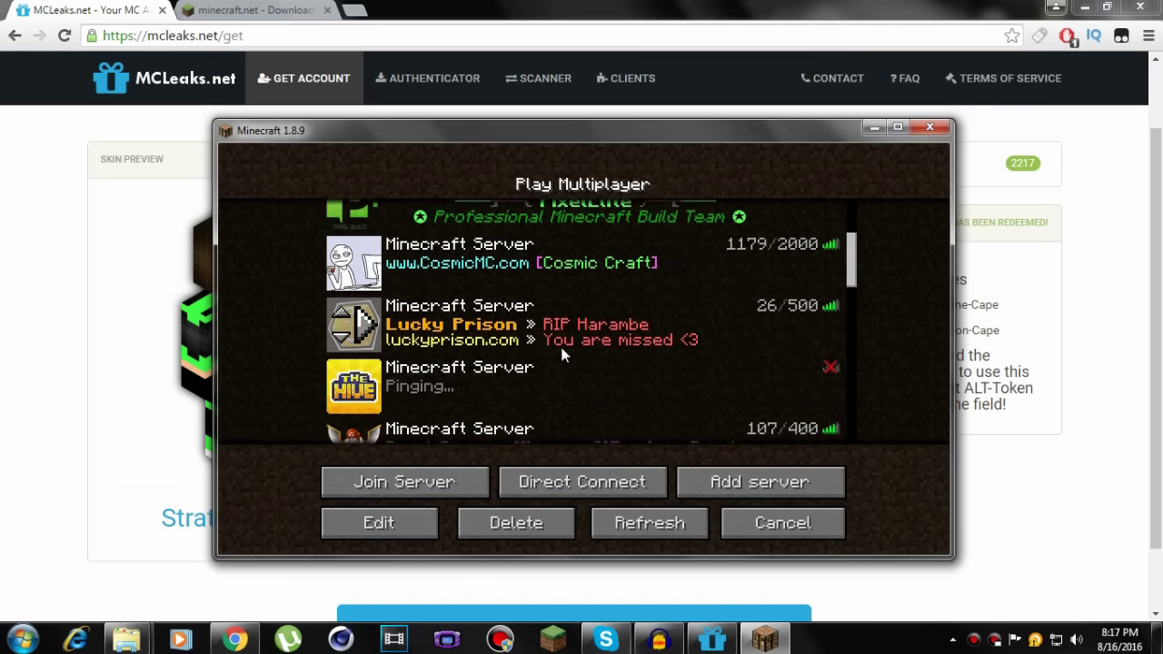
scroll(562, 330, "down", 6)
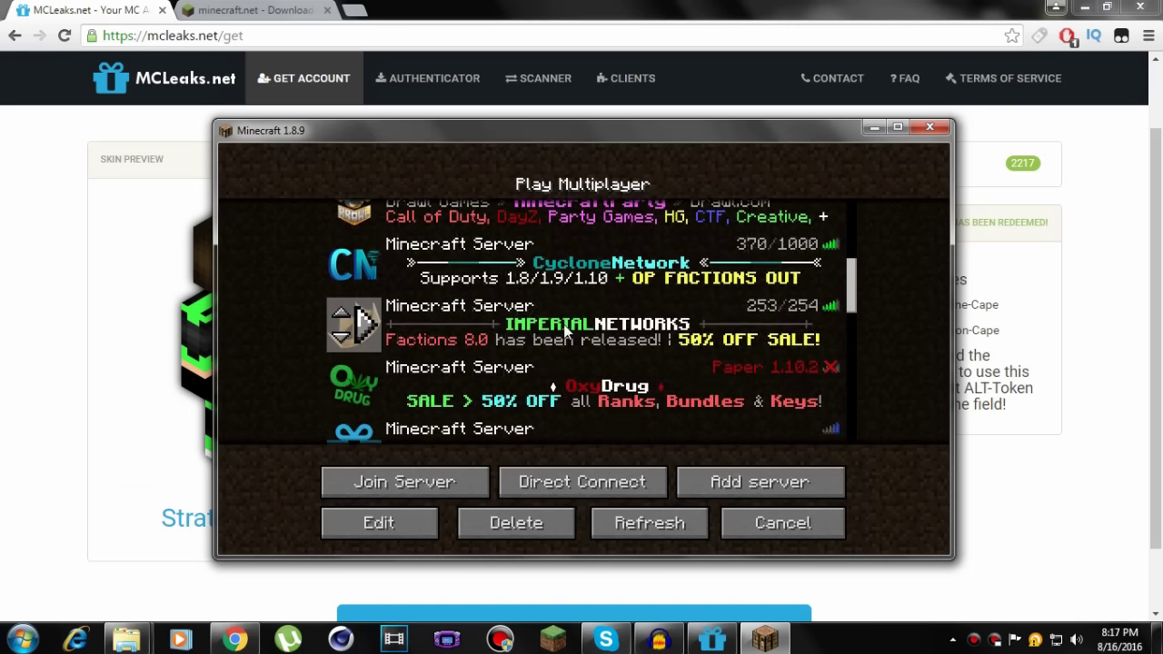
scroll(563, 325, "down", 8)
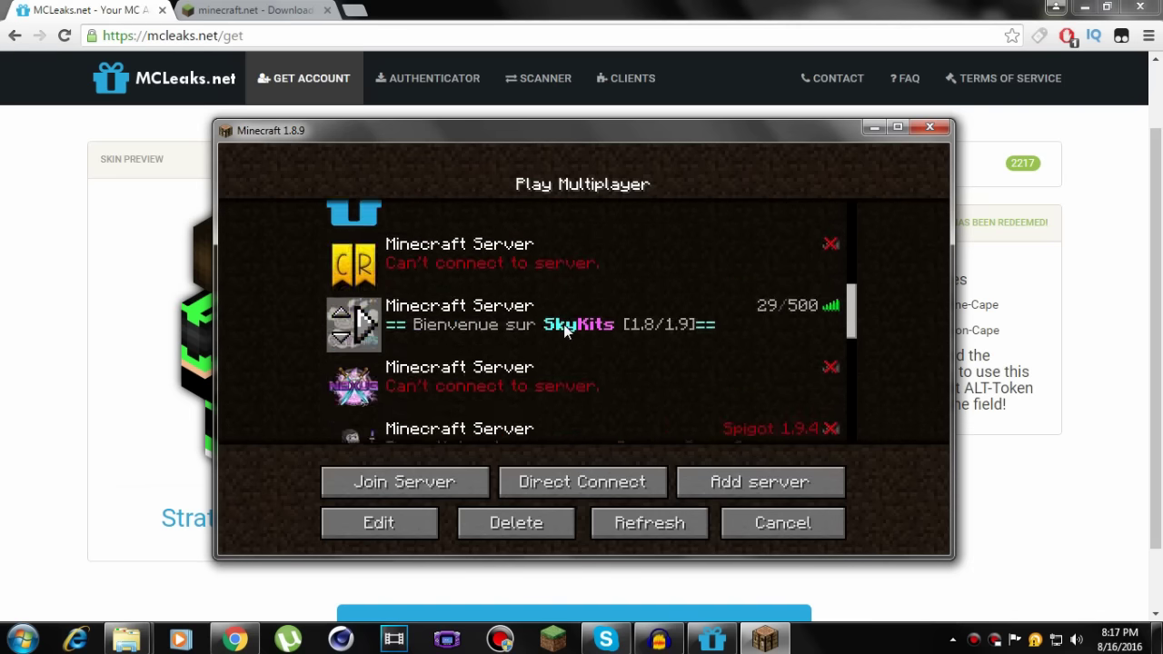
scroll(560, 313, "down", 1)
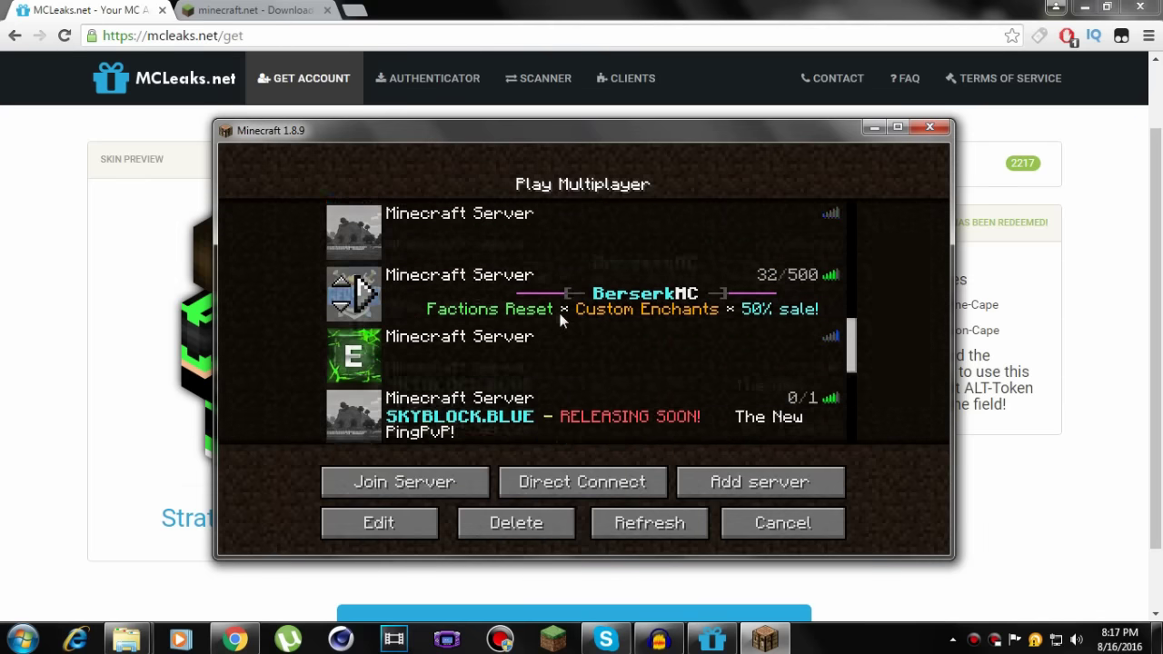
scroll(554, 313, "down", 7)
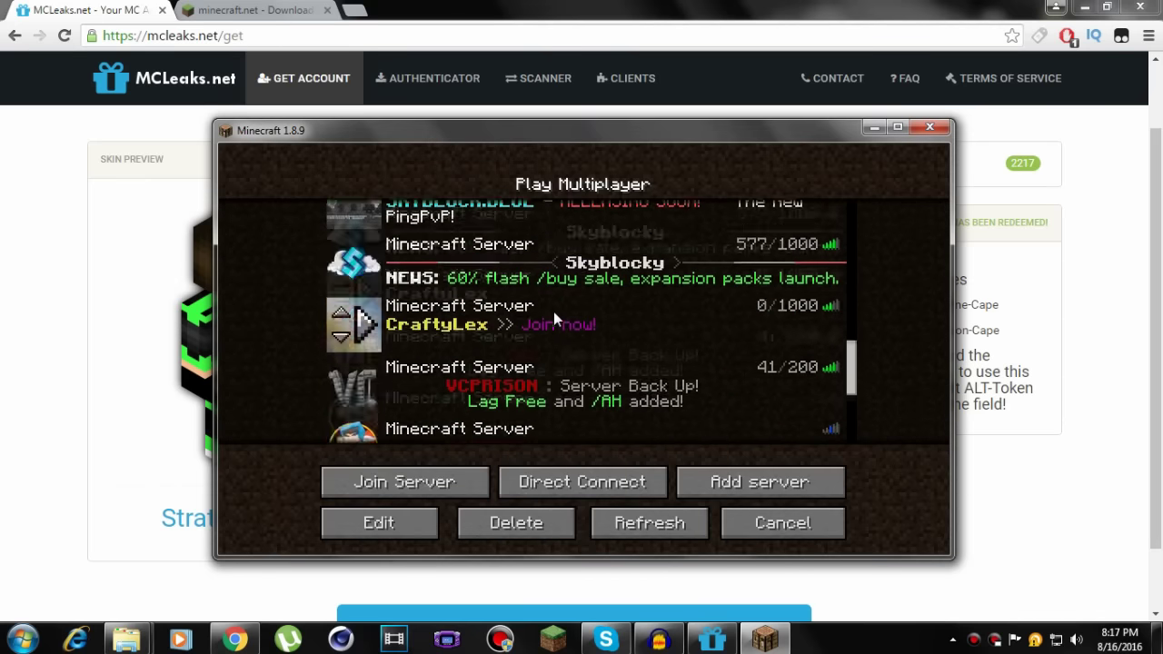
left_click_drag(857, 374, 853, 275)
scroll(573, 310, "up", 2)
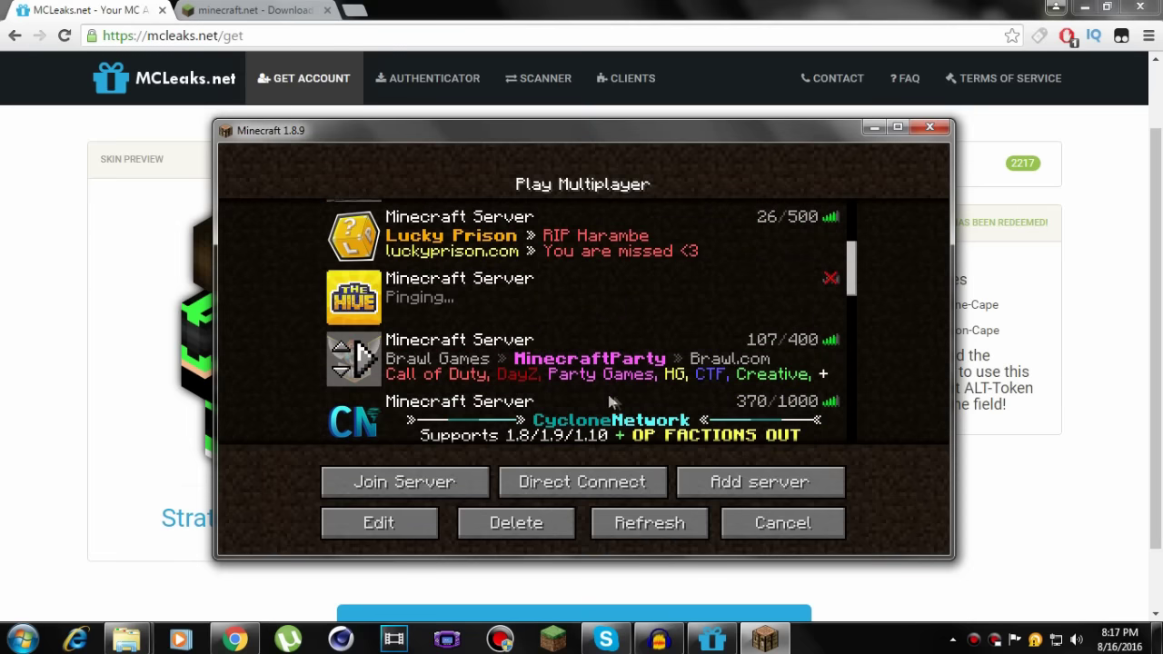
- Refresh the list and try Hypixel, which rejects the alt with a permanent ban
left_click(640, 523)
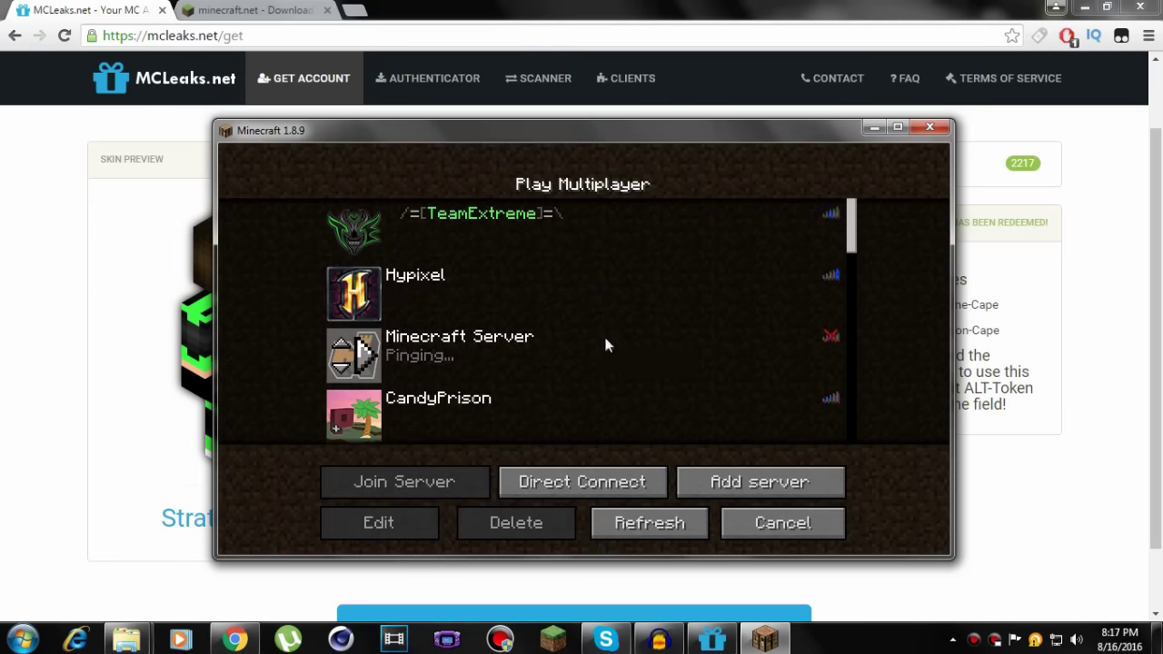
double_click(595, 311)
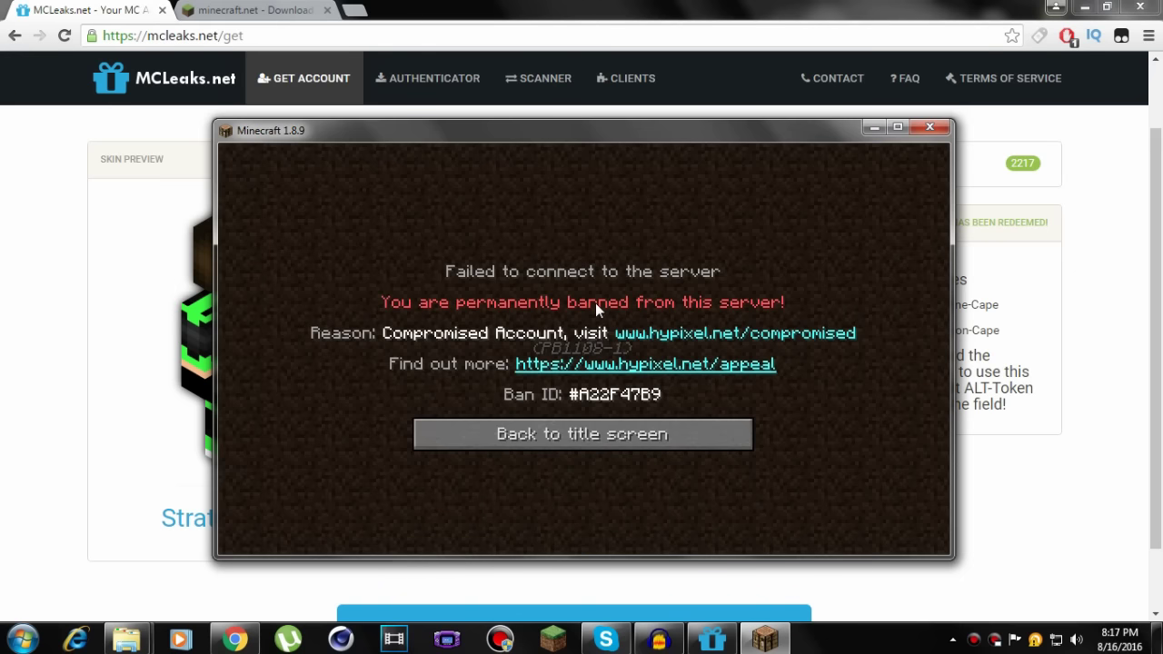
left_click(541, 432)
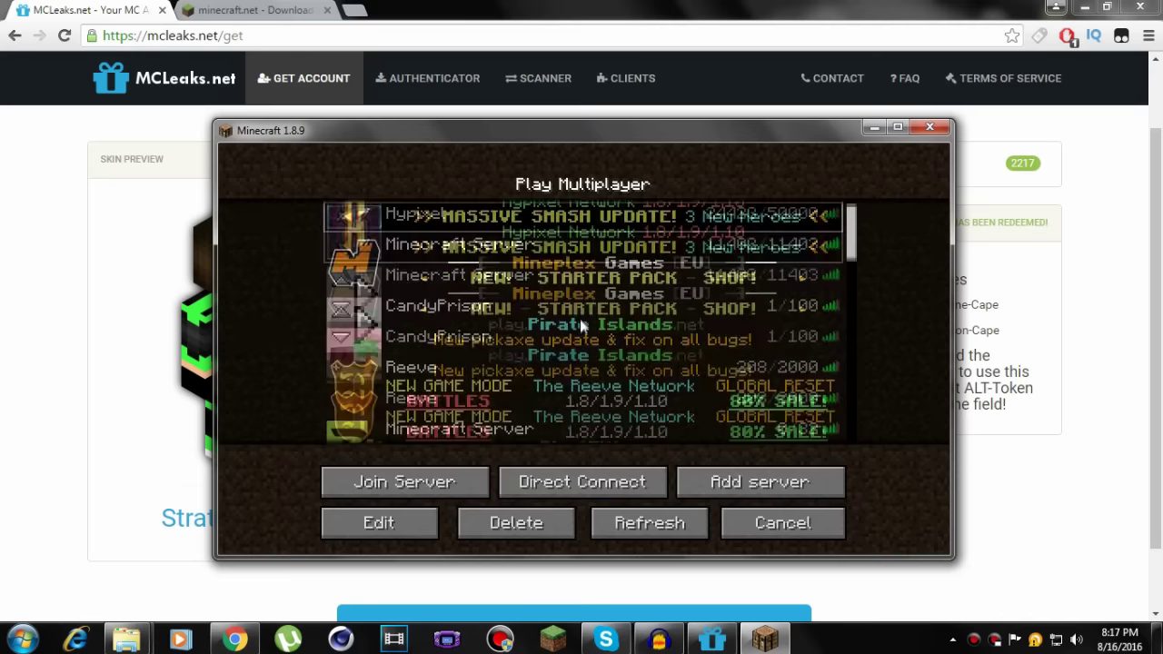
- Scroll down to The Hive entry and join that server
scroll(581, 327, "down", 5)
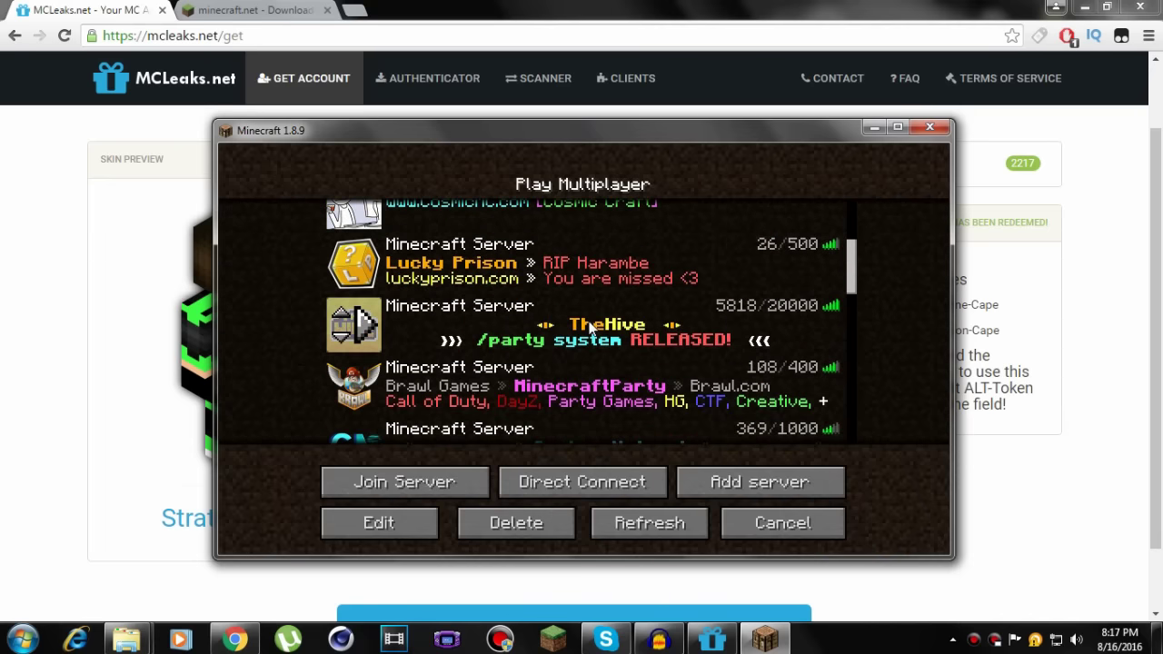
scroll(541, 300, "down", 15)
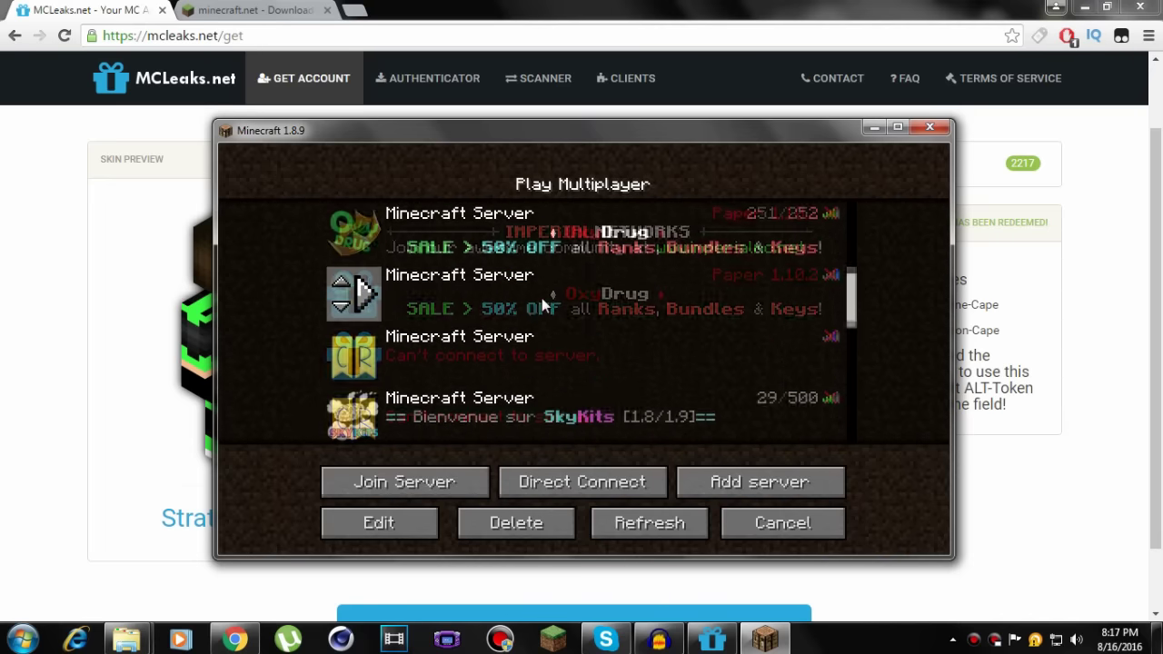
scroll(542, 307, "down", 10)
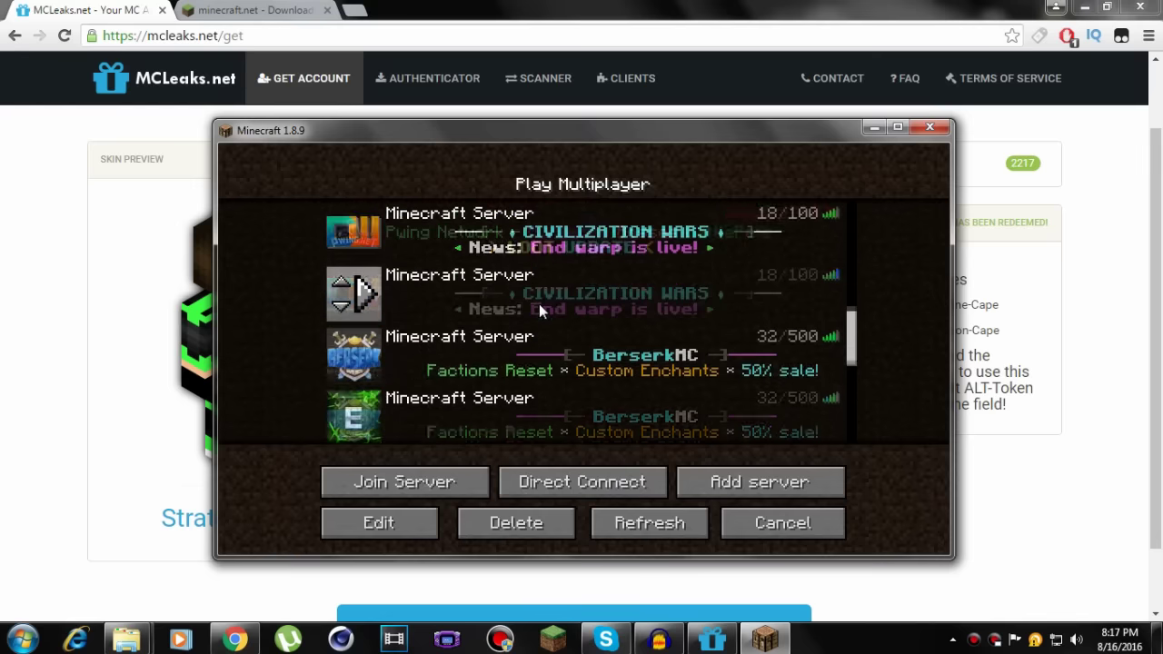
scroll(539, 303, "down", 5)
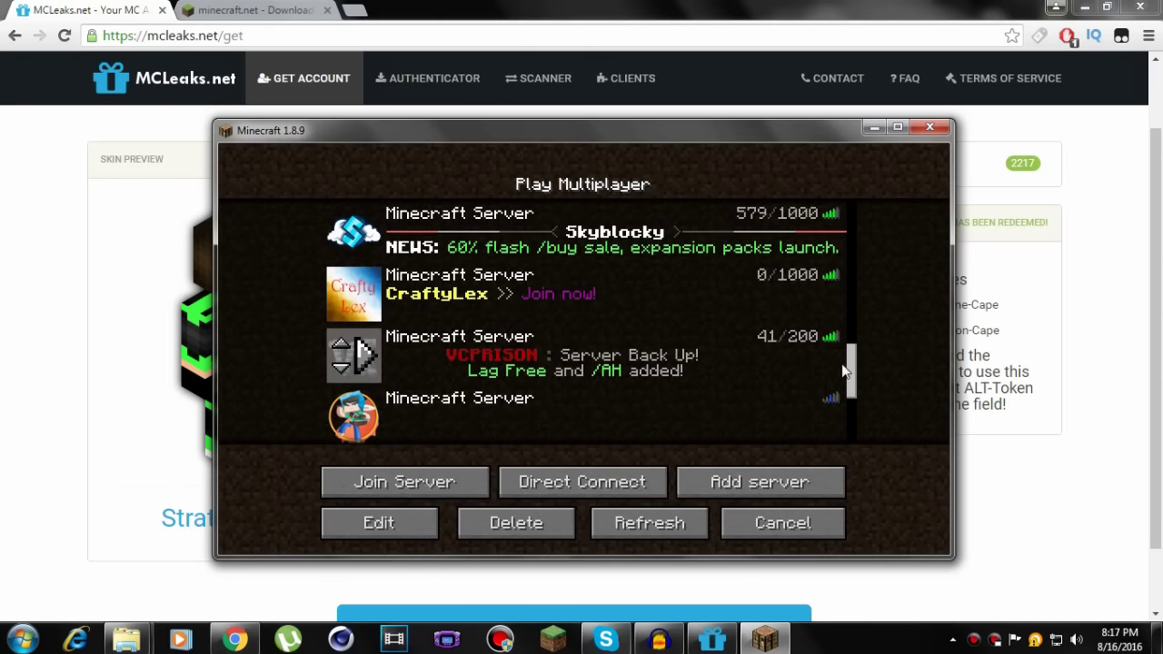
mouse_move(854, 363)
left_mouse_down()
mouse_move(800, 318)
mouse_move(690, 273)
mouse_move(657, 280)
left_mouse_up()
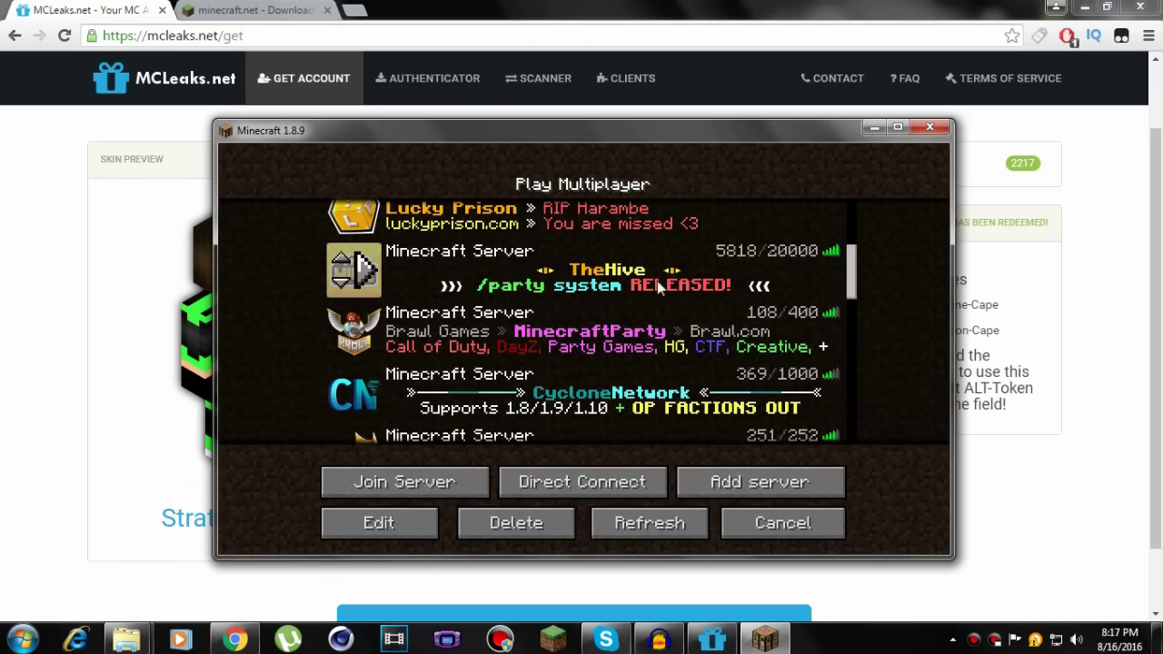
double_click(532, 314)
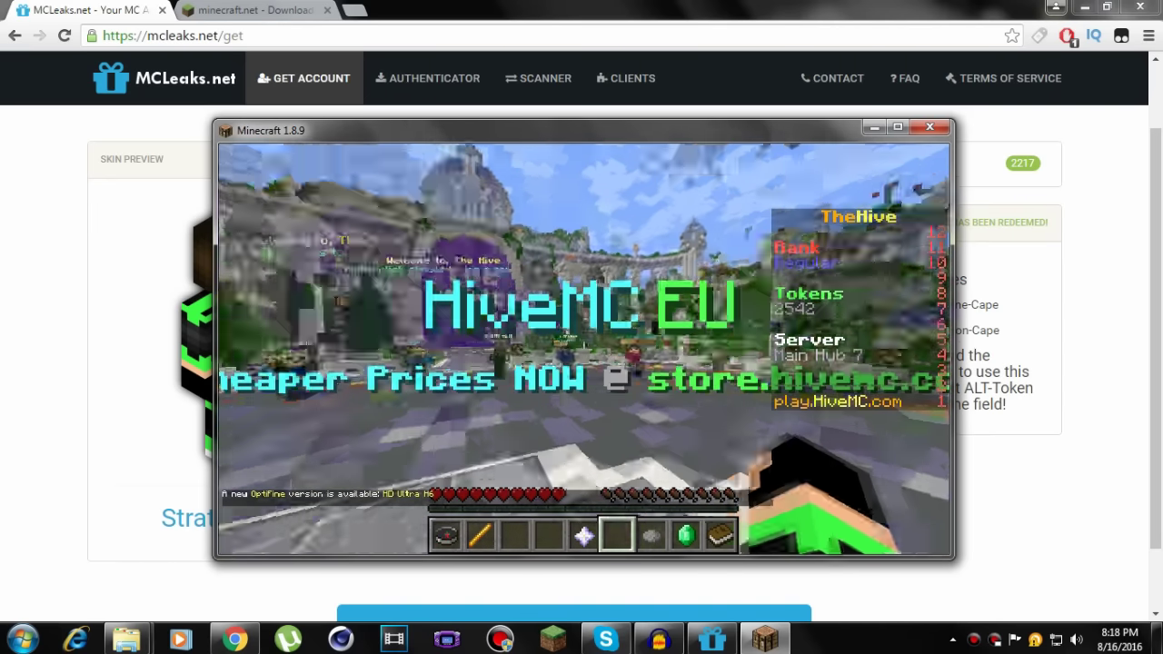
- Switch the camera to third-person view in the HiveMC EU Main Hub 7
key("F5")
key("F5")
key("w")
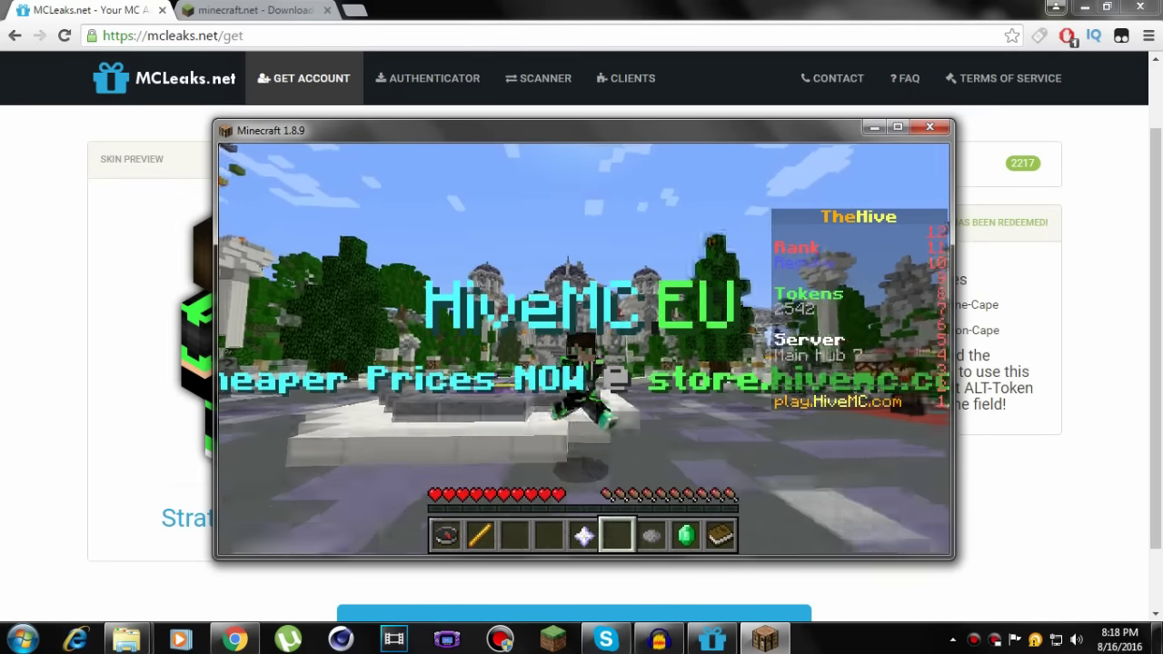
- Hide the HUD, change the camera view, and bring up the MCLeaks account page in Chrome
key("F1")
key("w")
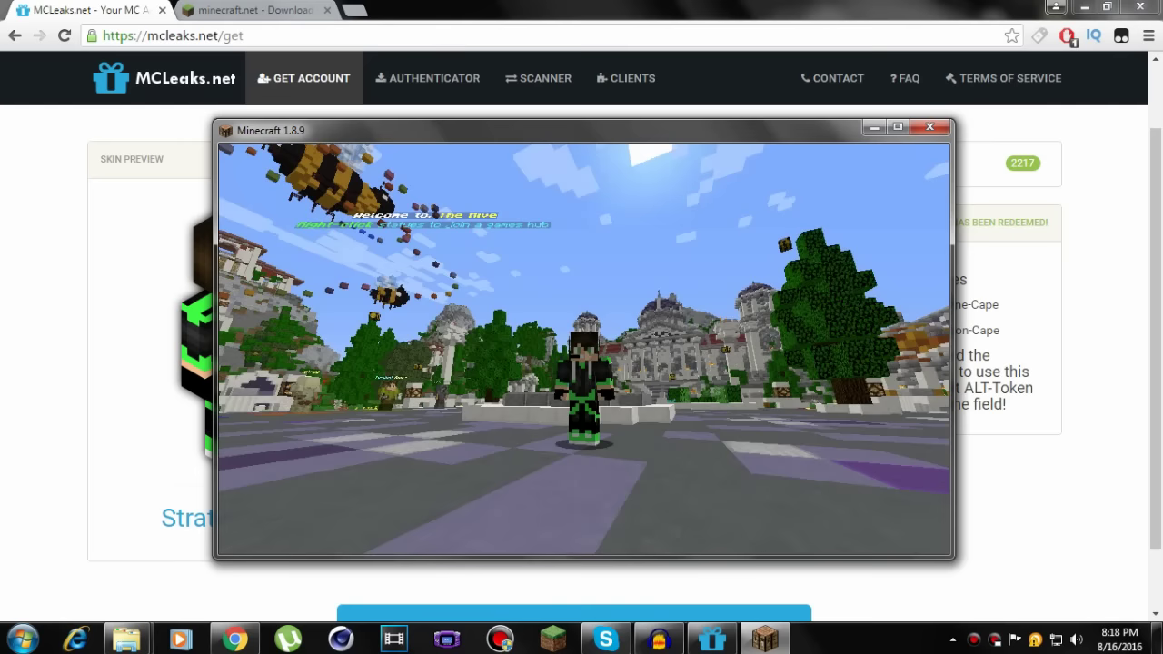
left_click(349, 58)
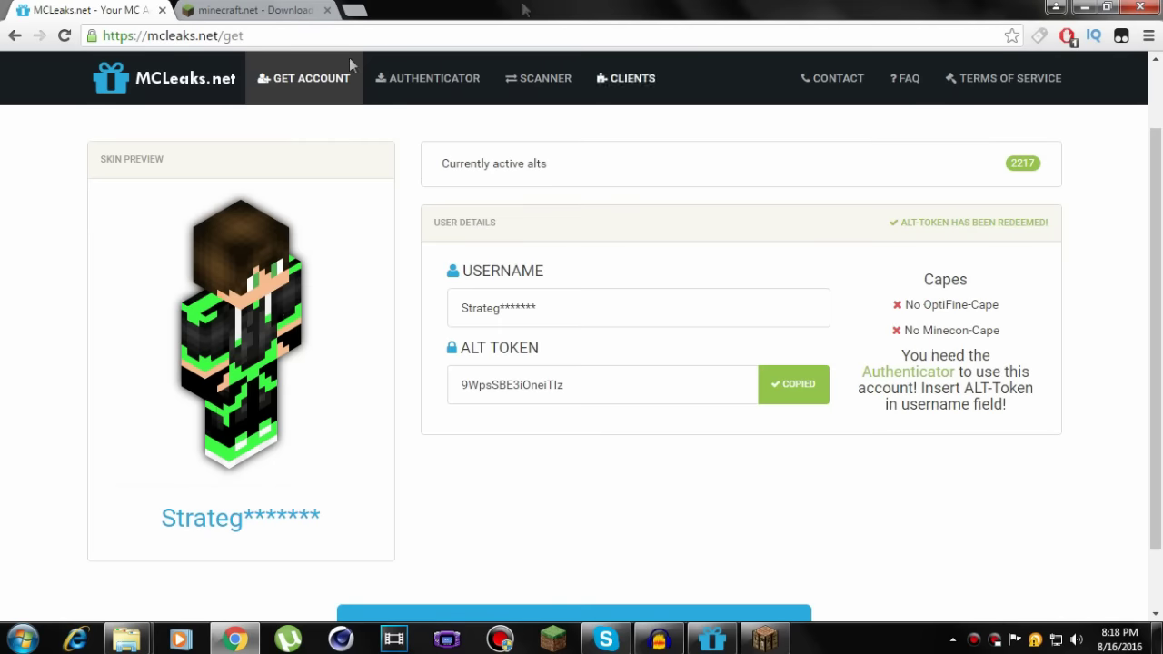
- Return to the game from the pause menu and type the chat message 'hi xddddd'
left_click(771, 646)
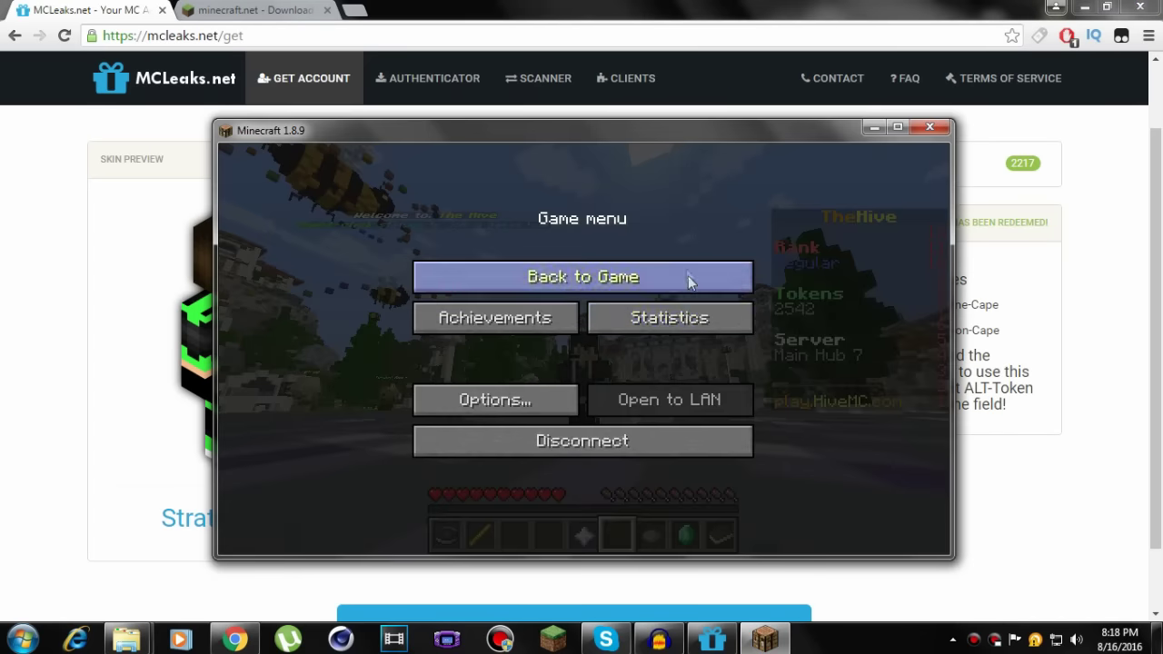
left_click(615, 278)
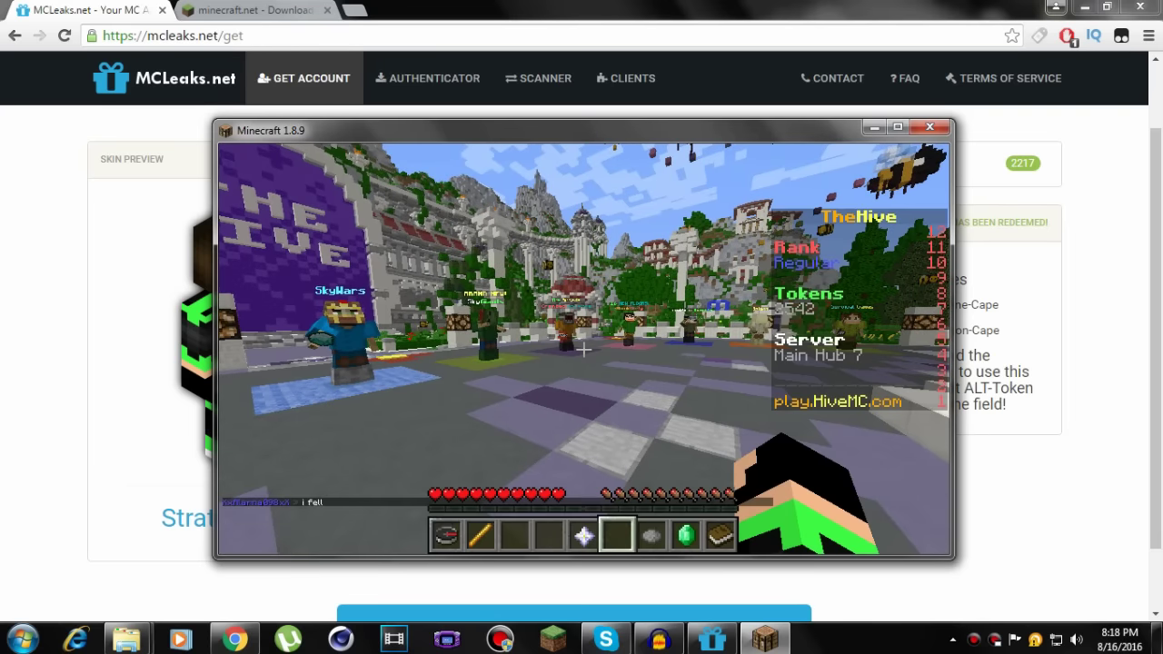
type("thi xddddd")
- Send 'hi xddddd' and 'this is working' to the hub chat, then check the chat history
key("Return")
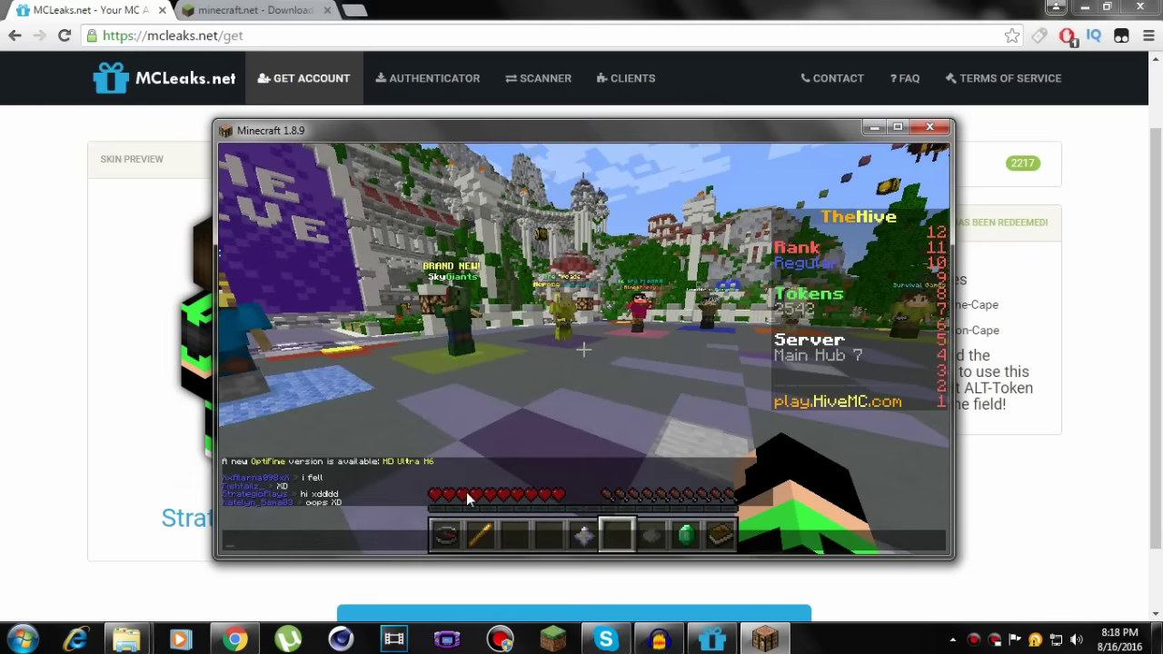
key("Escape")
type("tthis is working")
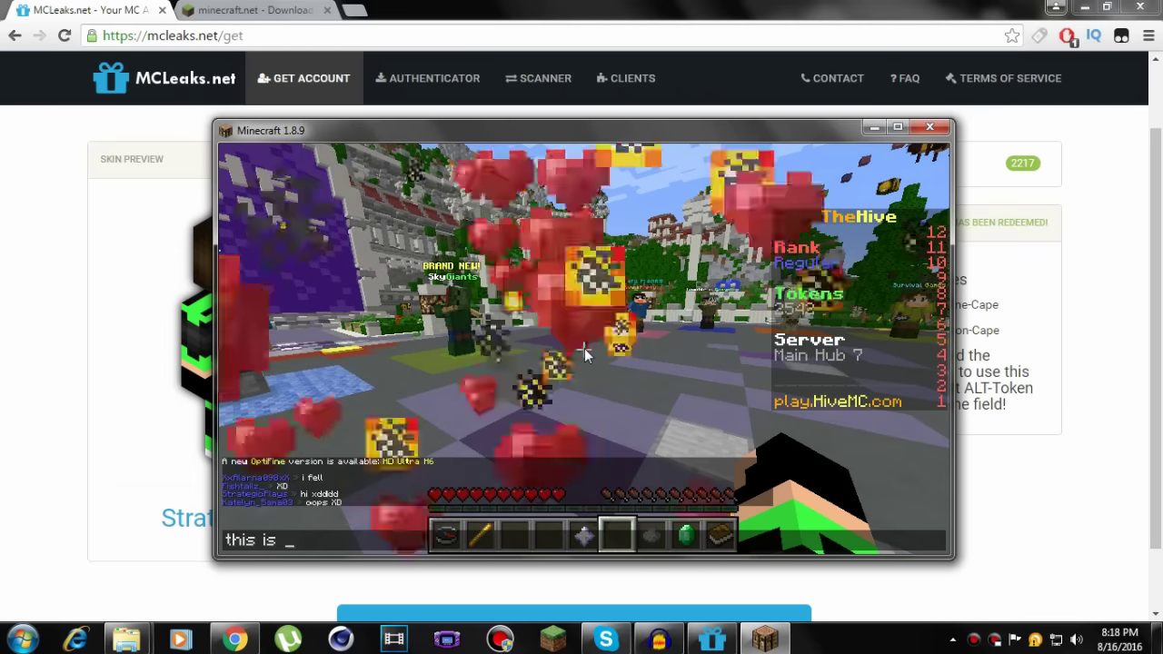
key("Return")
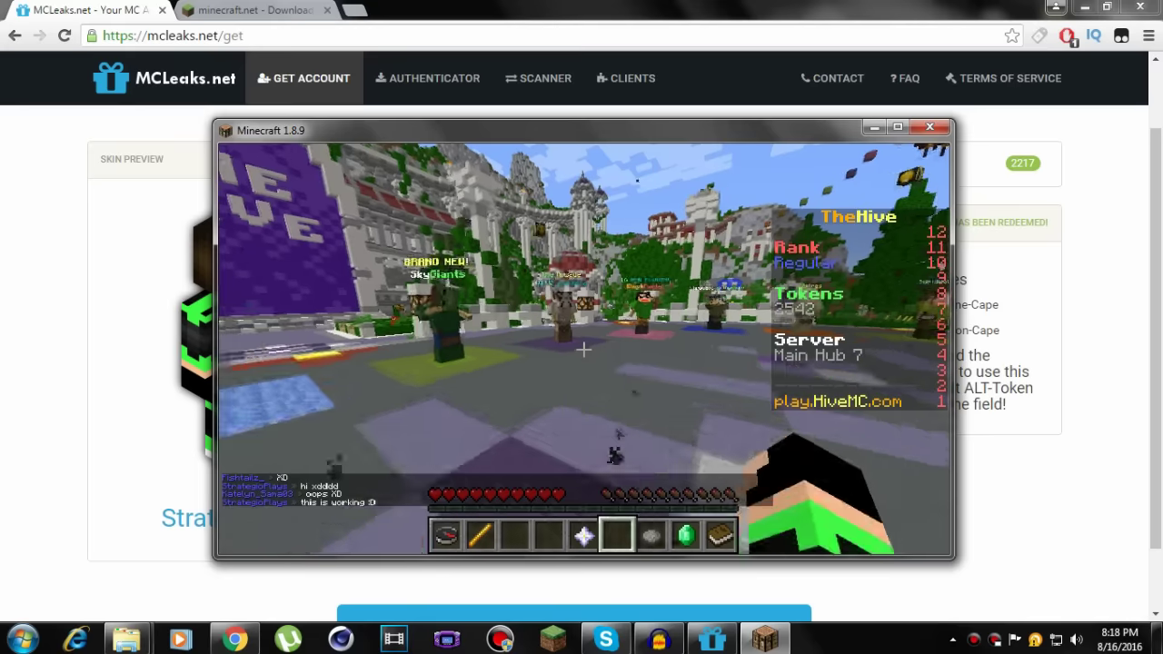
key("t")
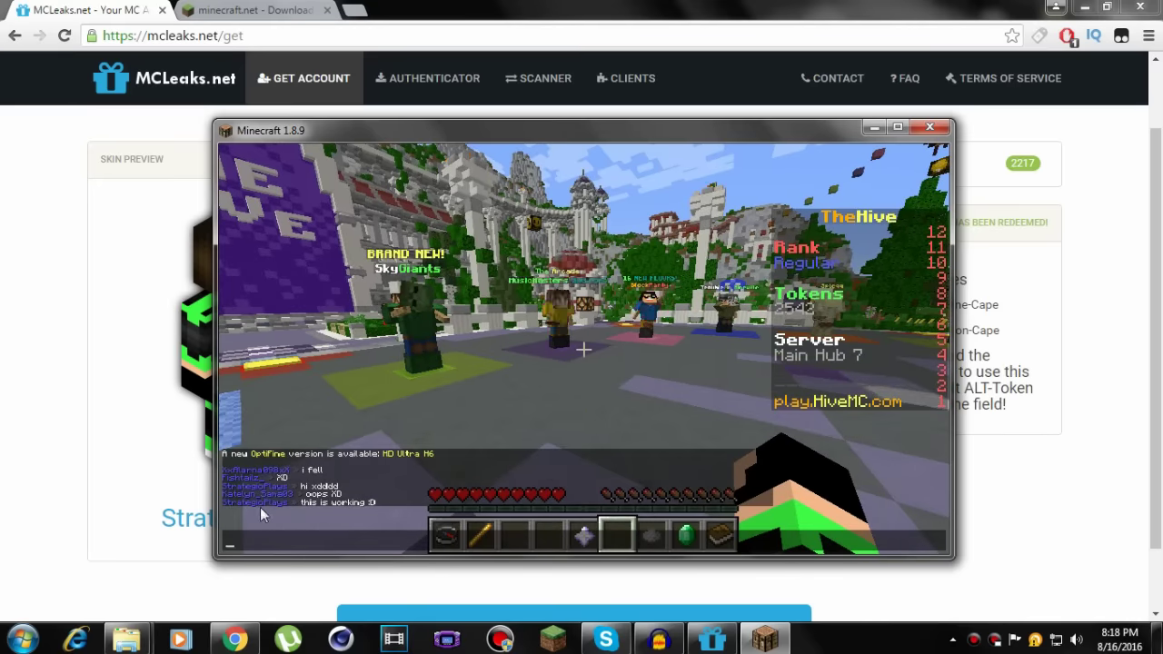
key("Escape")
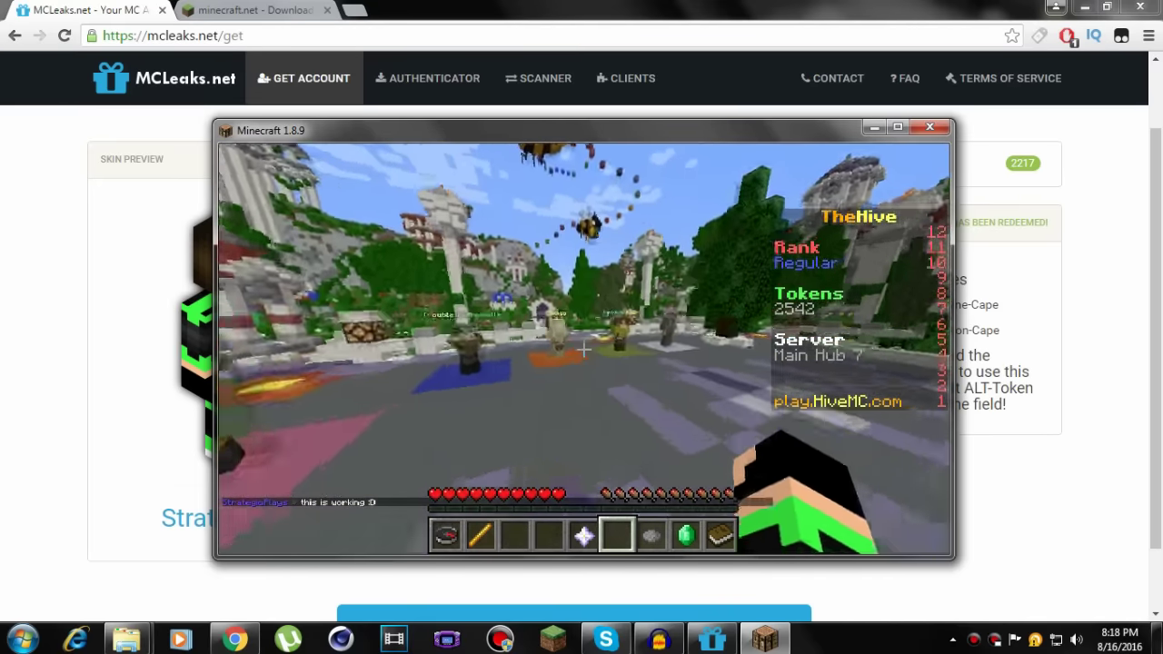
- Walk through the hub past the fountain and Hive arch into the stone arch
key("w")
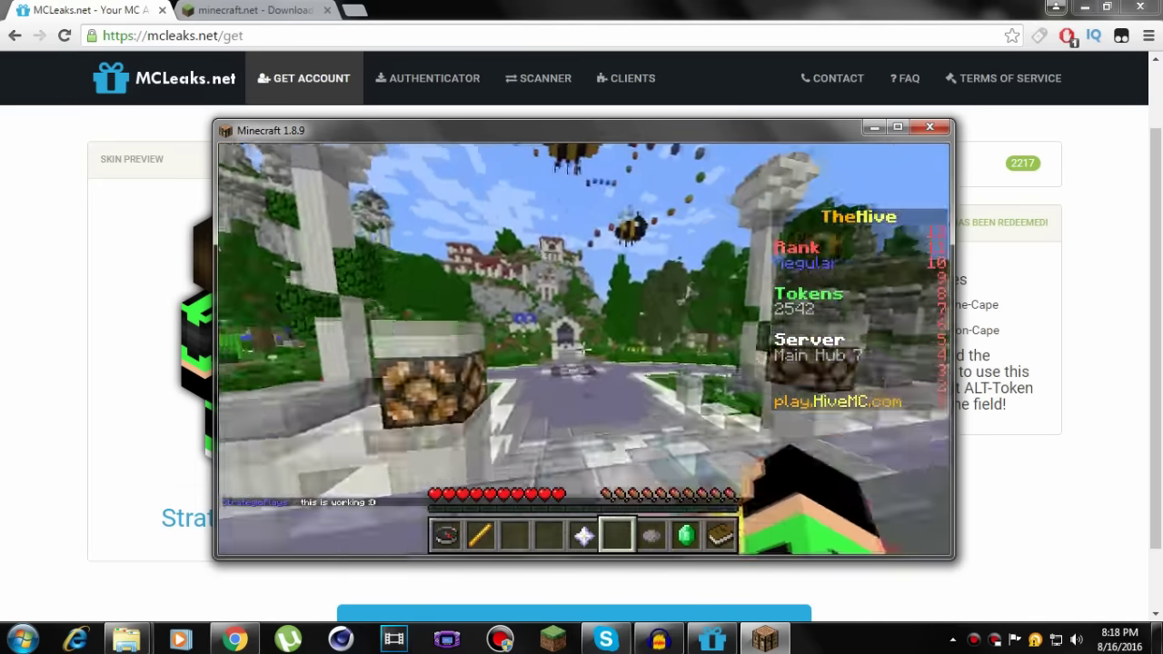
key("w")
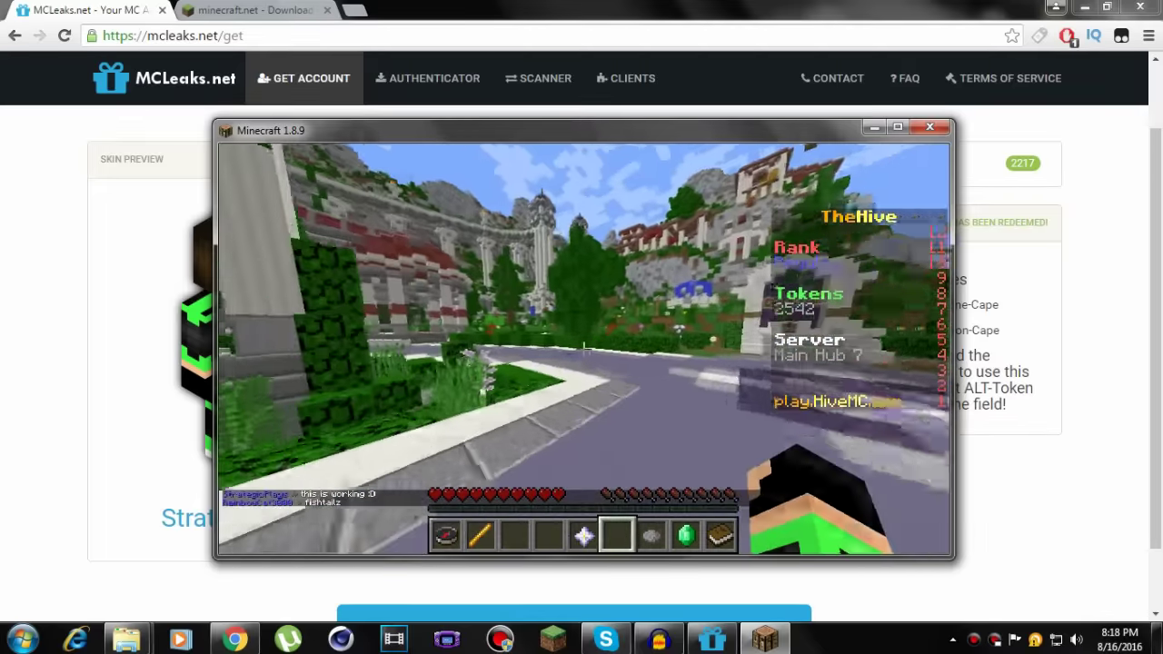
key("F3")
key("F3")
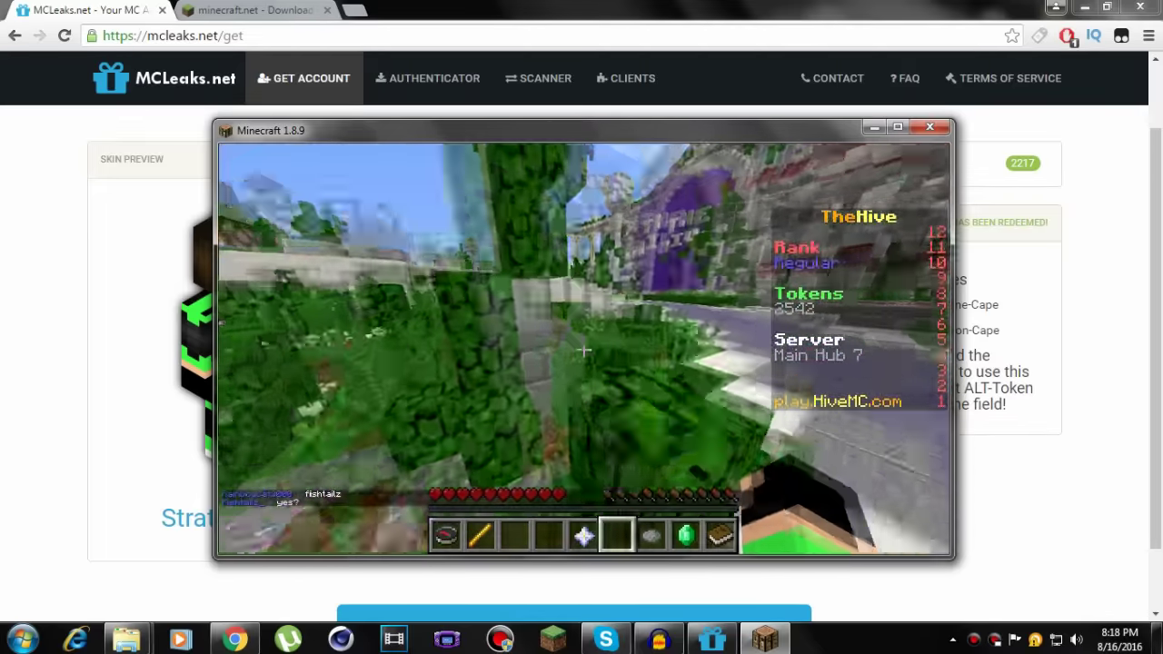
key("w")
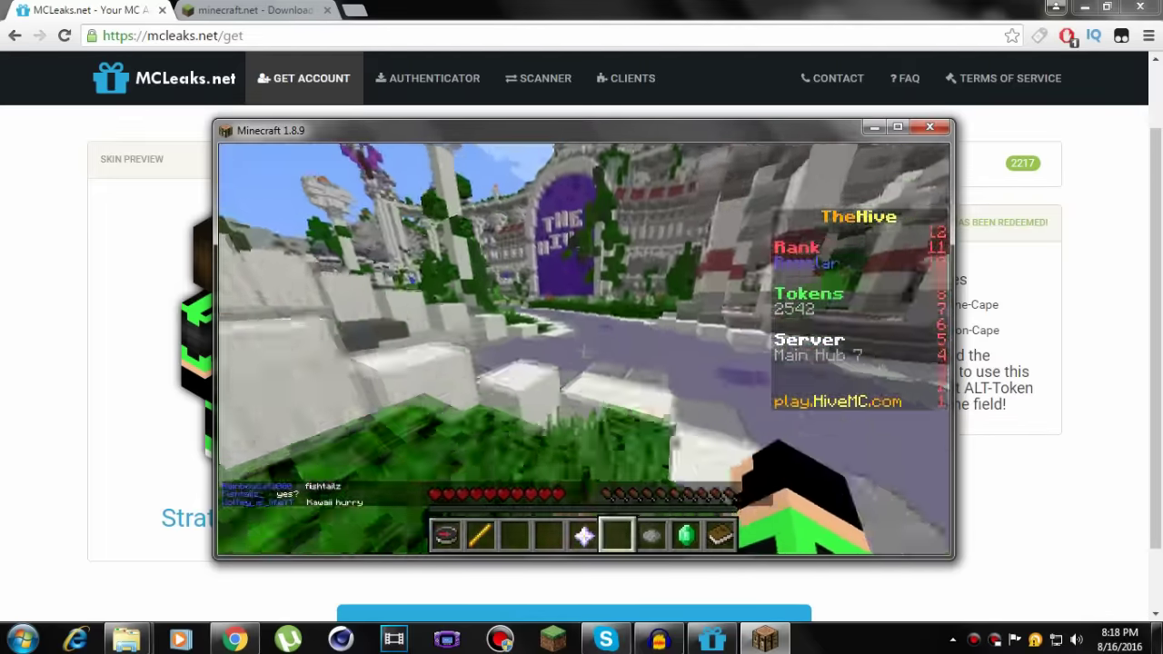
key("w")
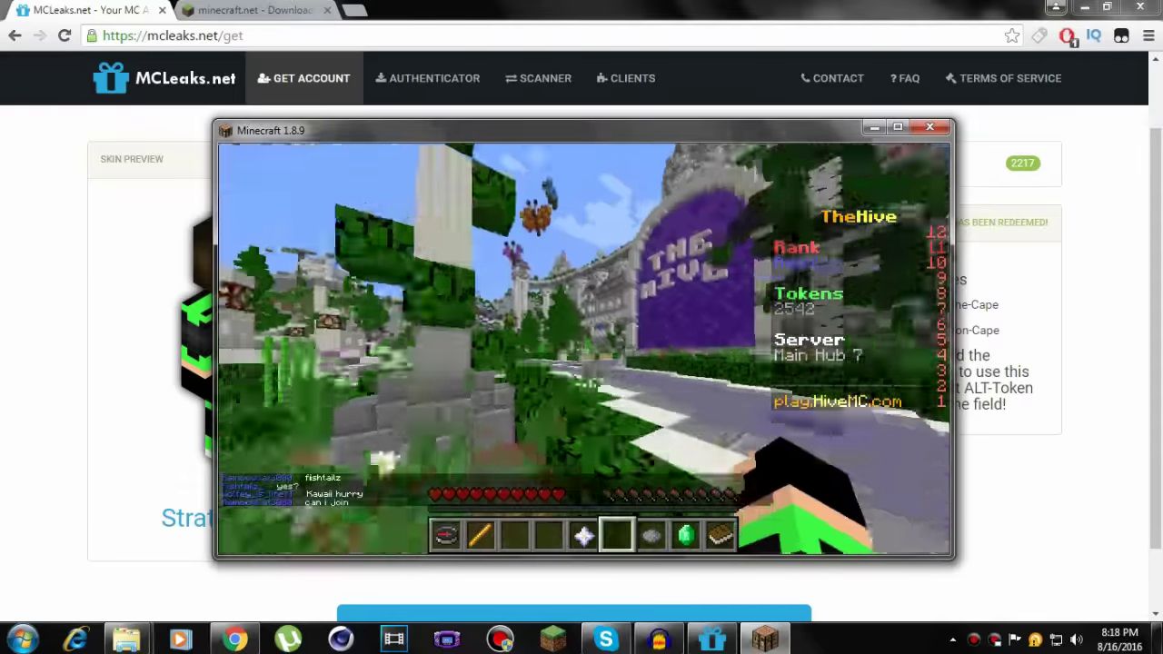
key("w")
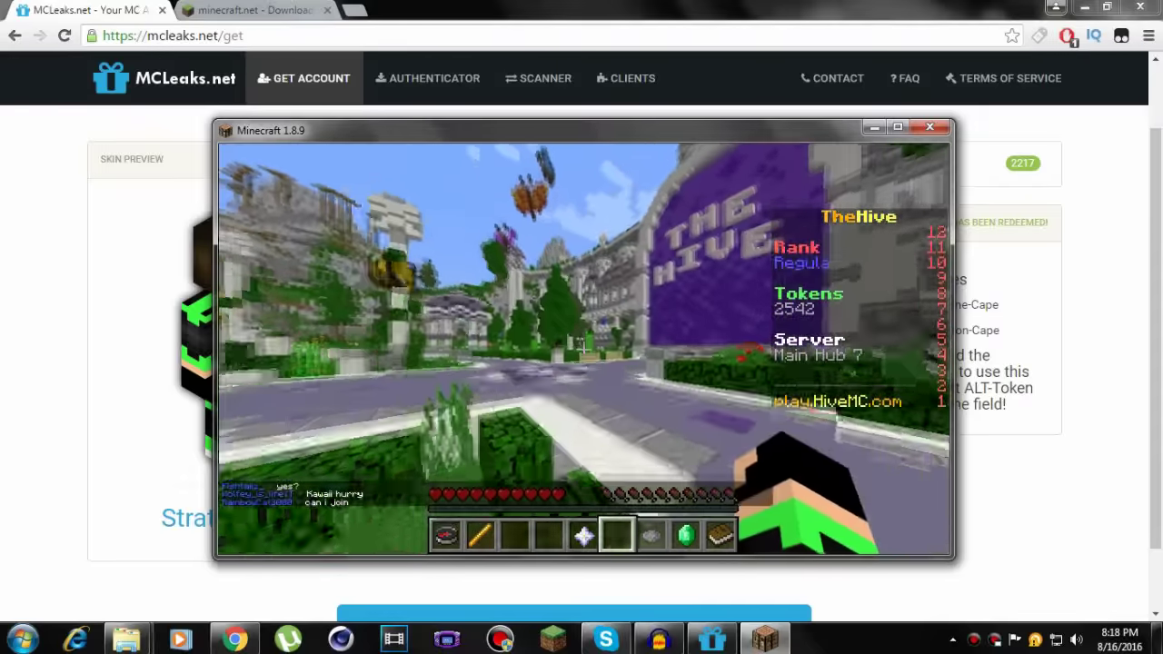
key("w")
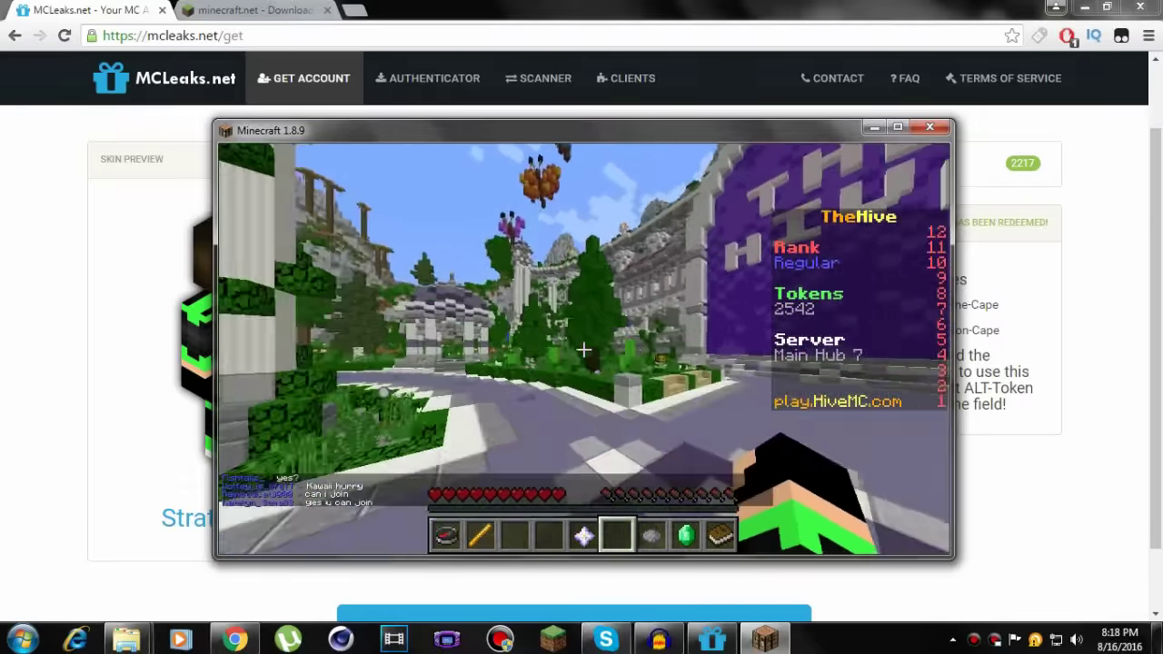
key("w")
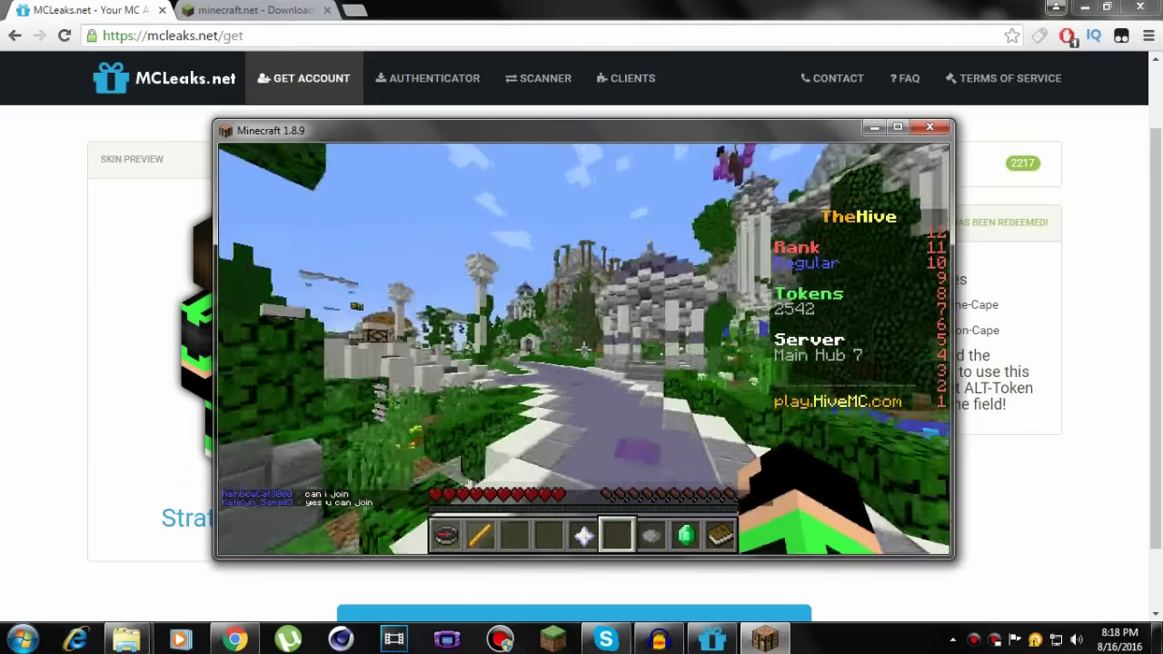
key("w")
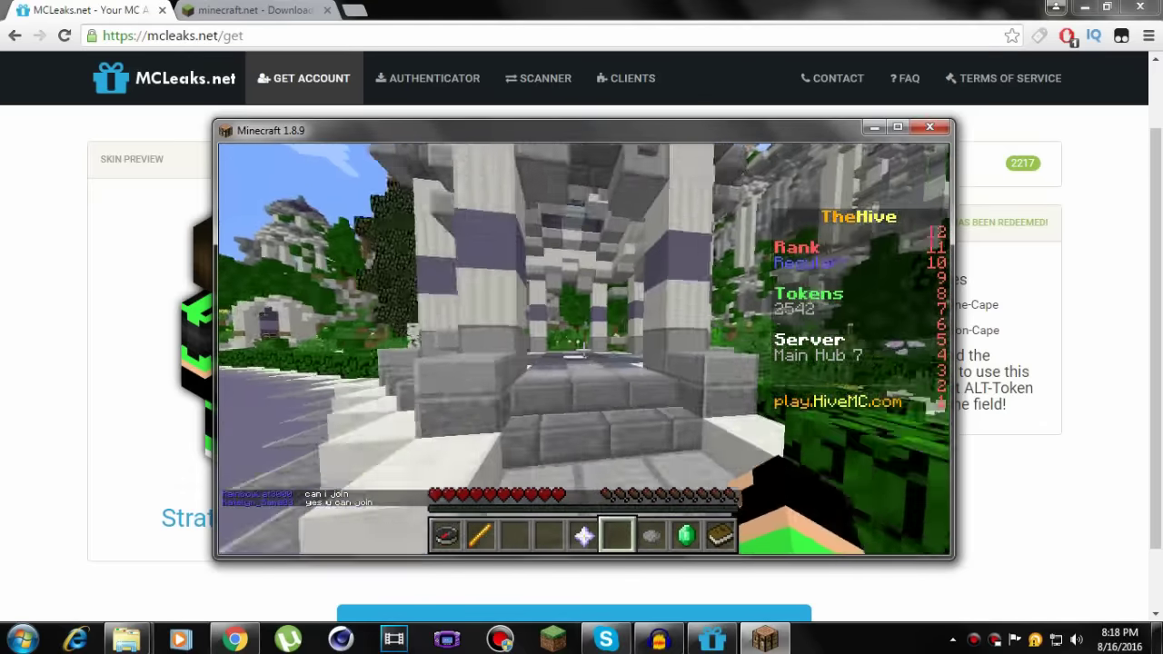
key("w")
- Look at Video Settings from the game menu's Options, then resume playing
key("Escape")
left_click(477, 395)
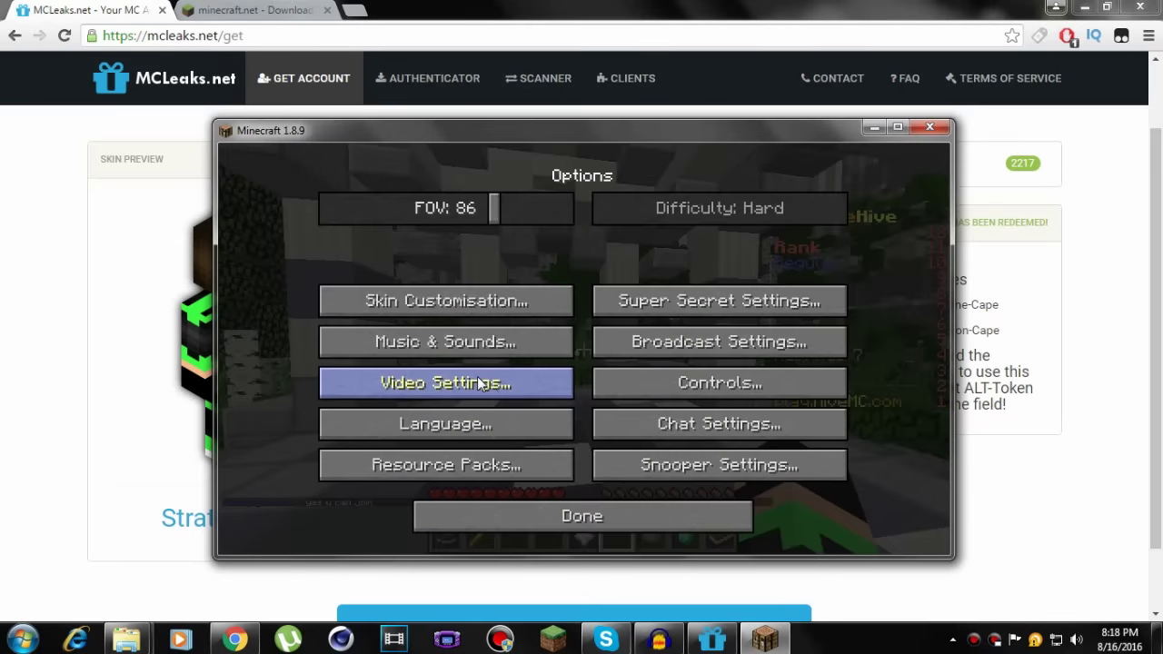
left_click(476, 382)
key("Escape")
- Walk through the leafy hut to the tree beside the statue
key("w")
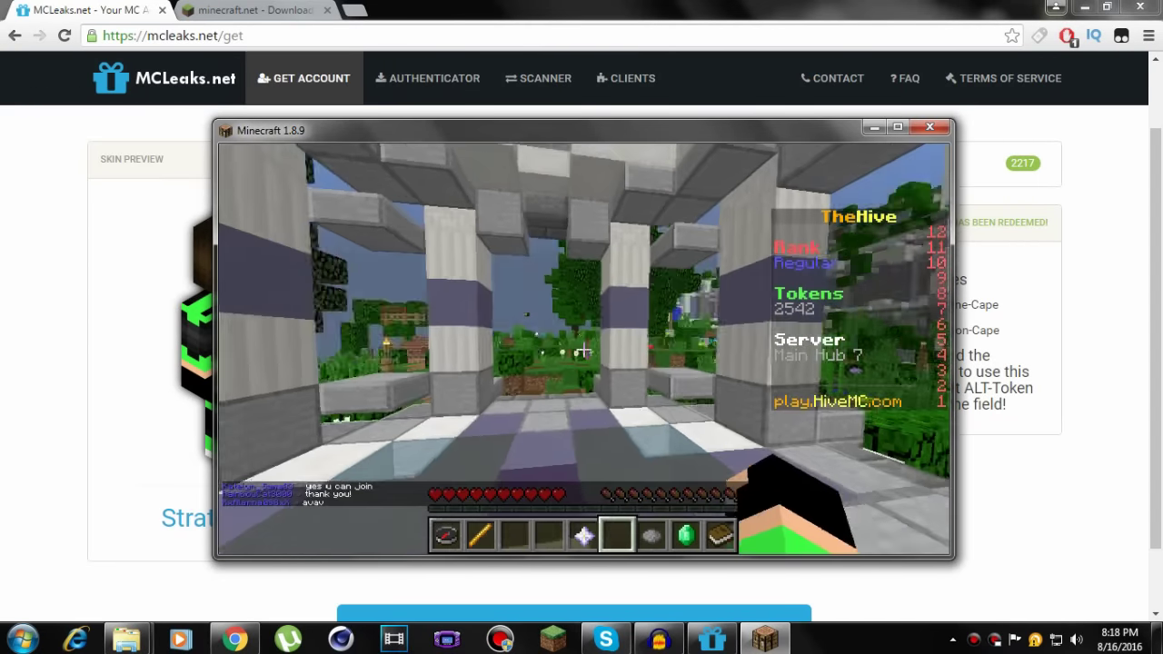
key("w")
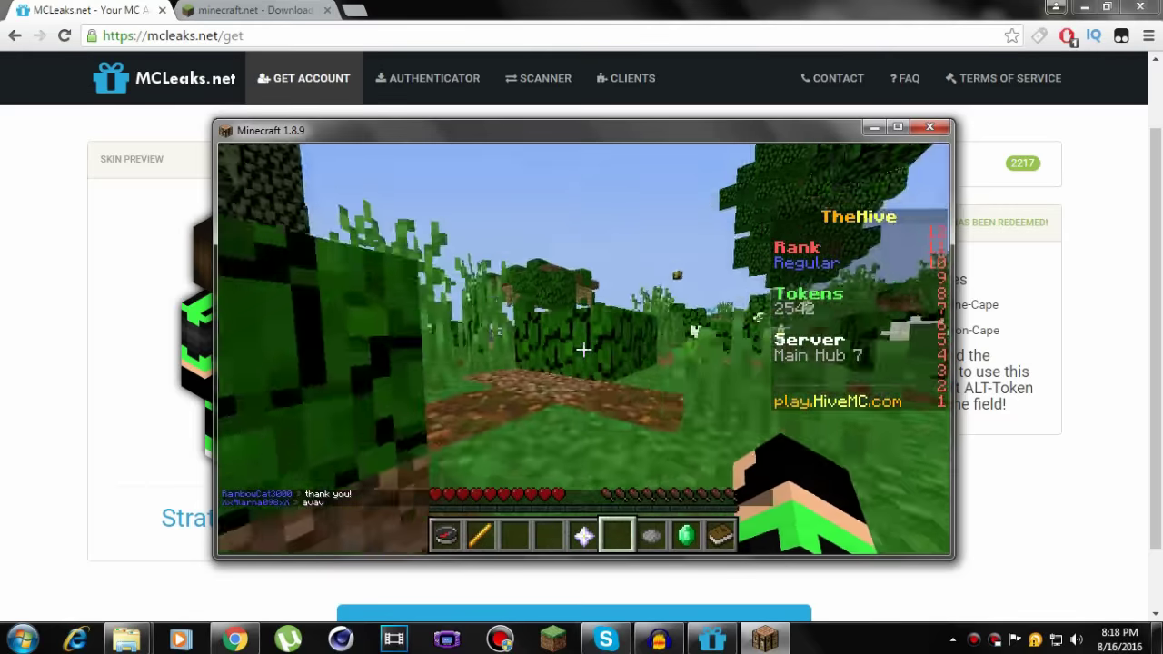
key("w")
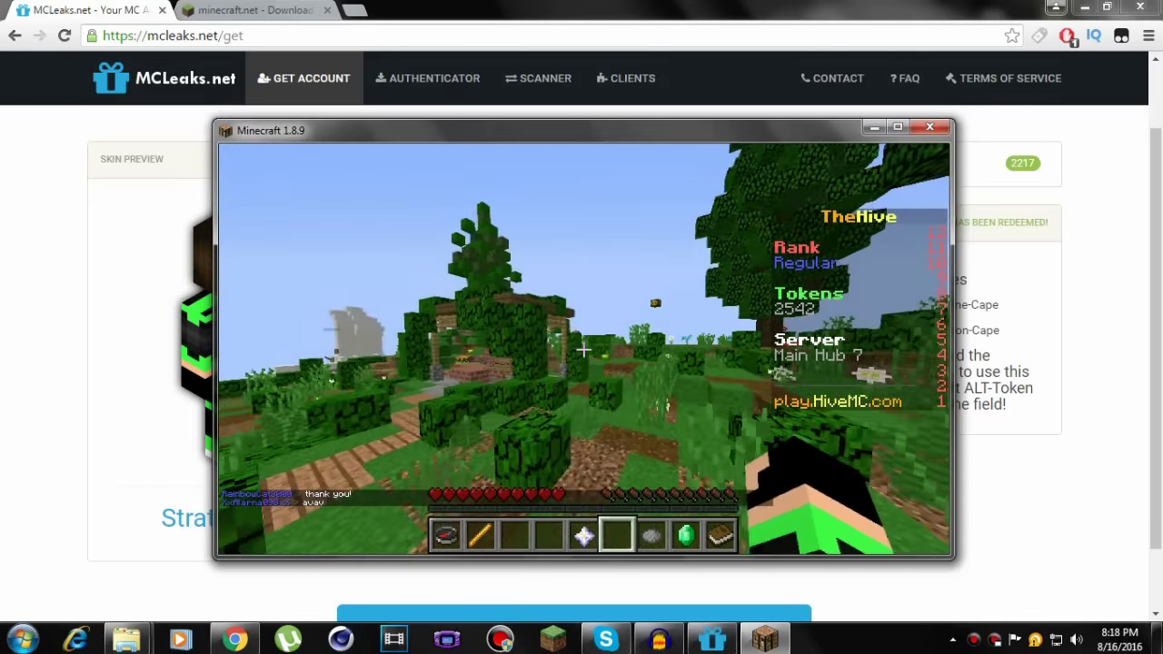
key("w")
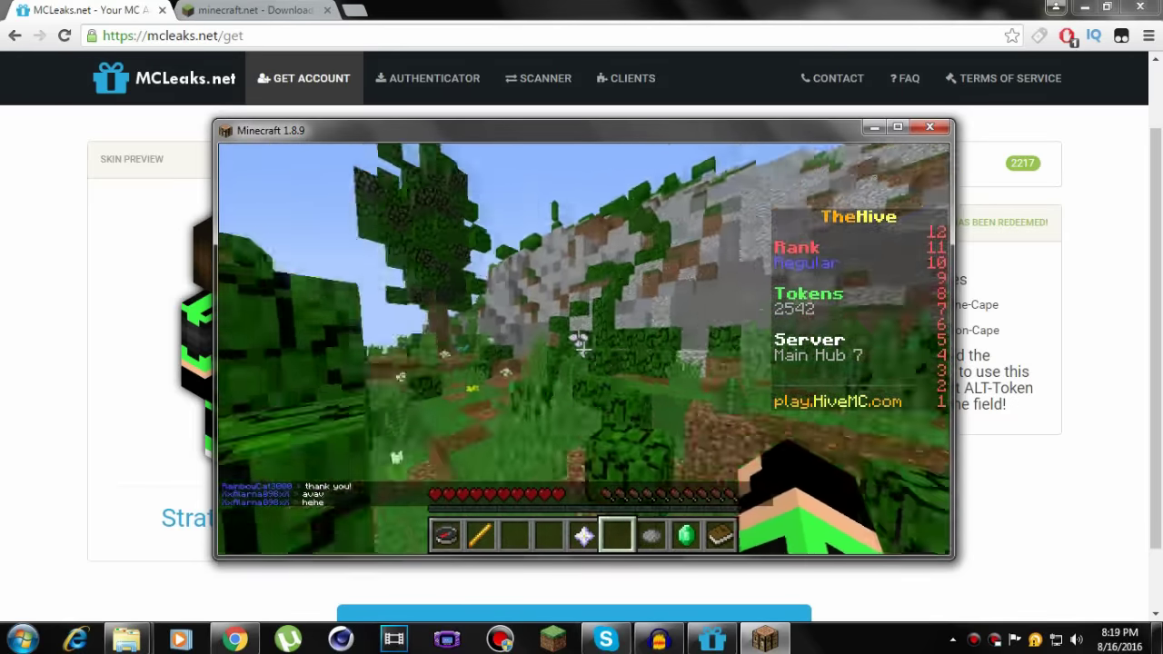
key("w")
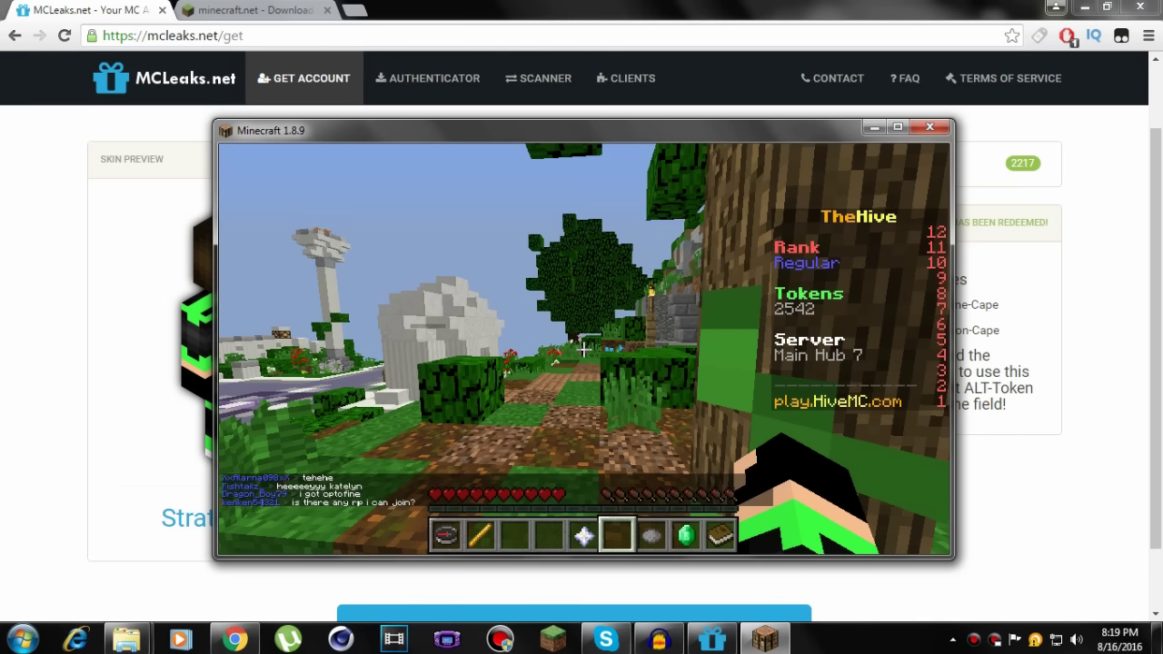
key("w")
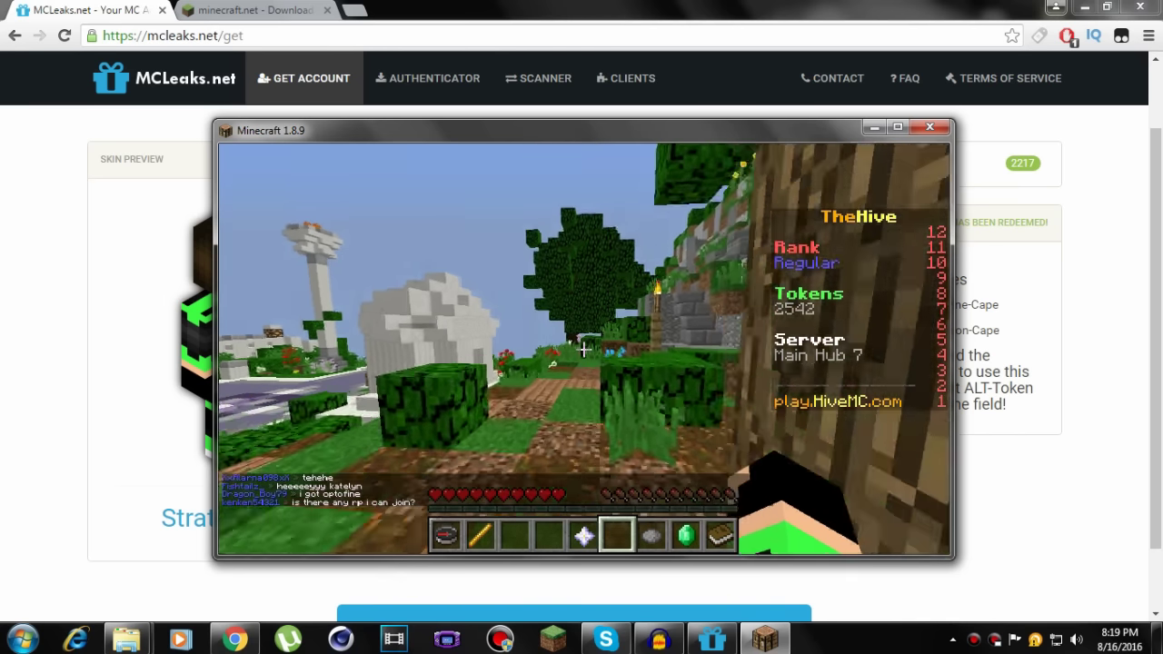
key("w")
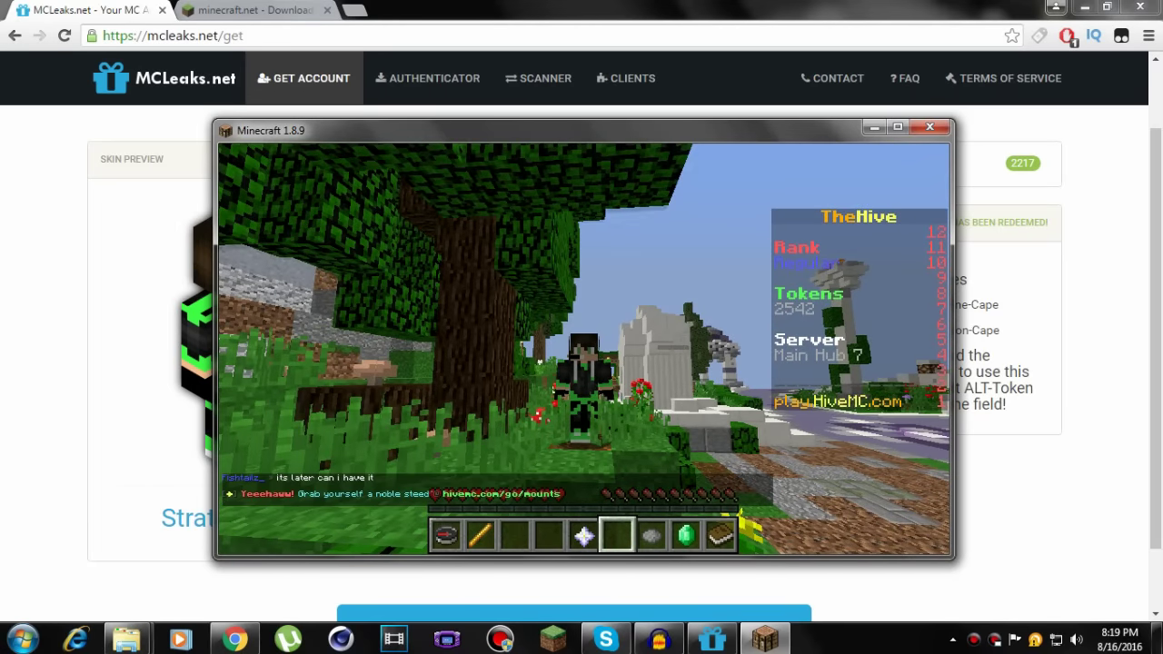
- Return to first-person view and walk past the white house and rose bush toward the stone path
key("F5")
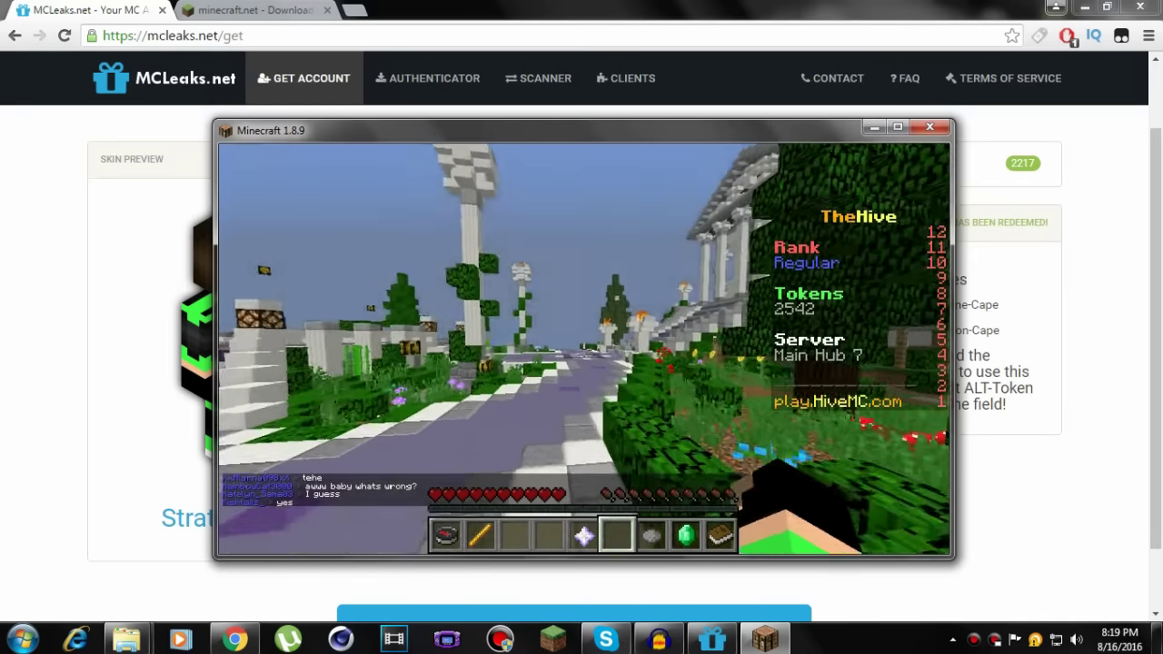
key("w")
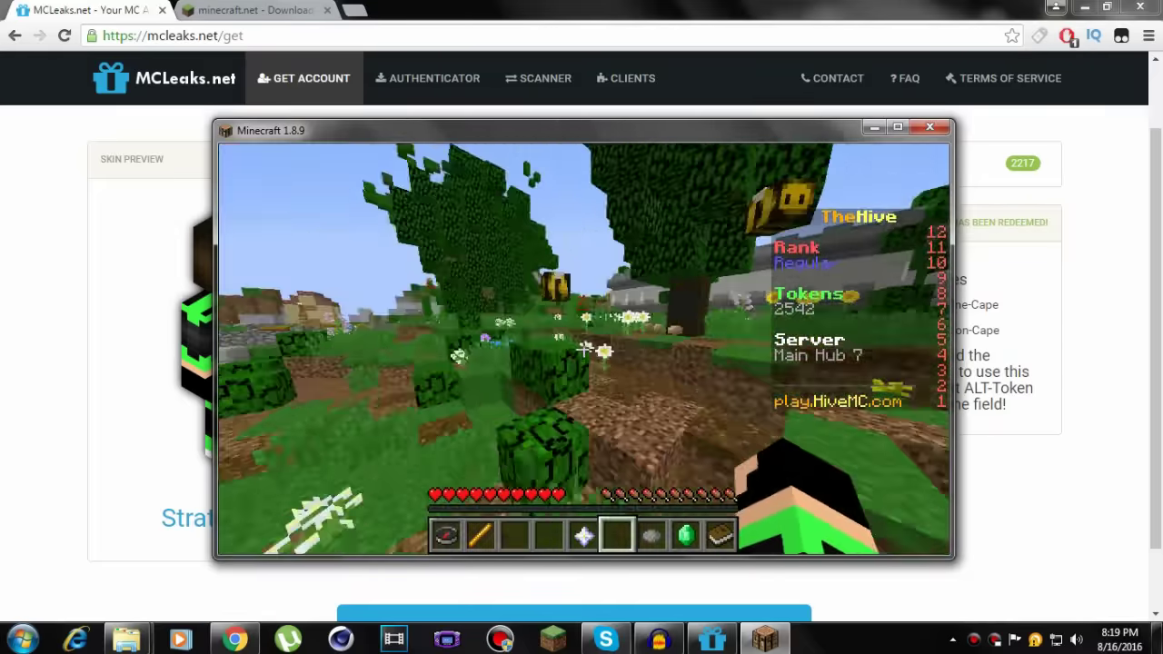
key("w")
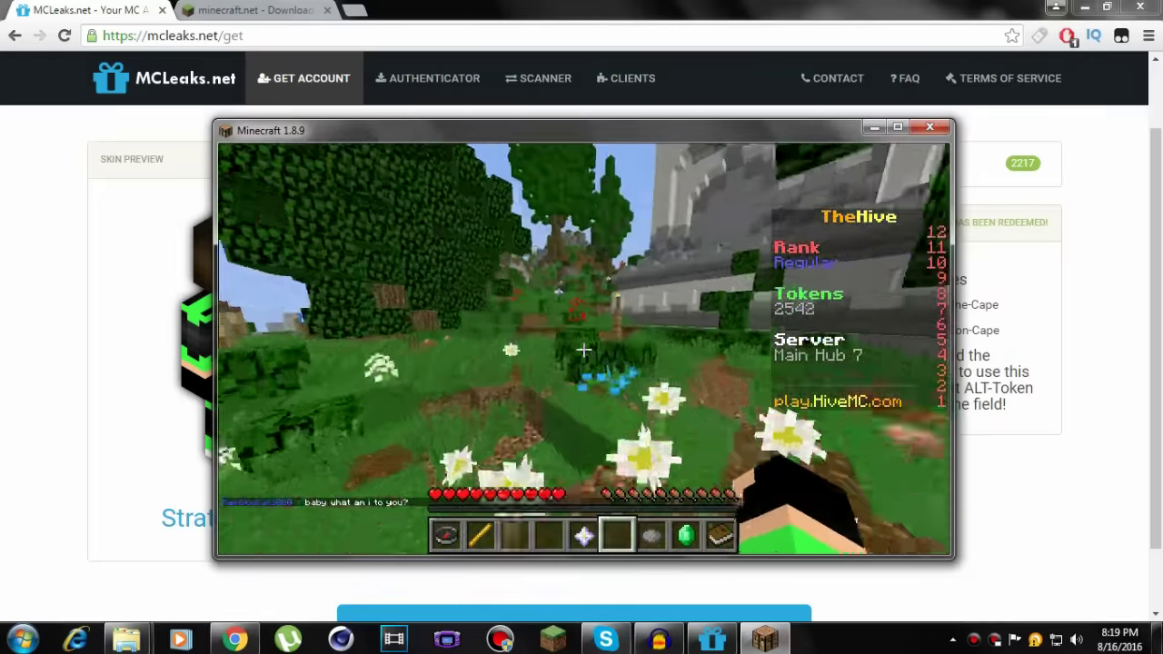
key("w")
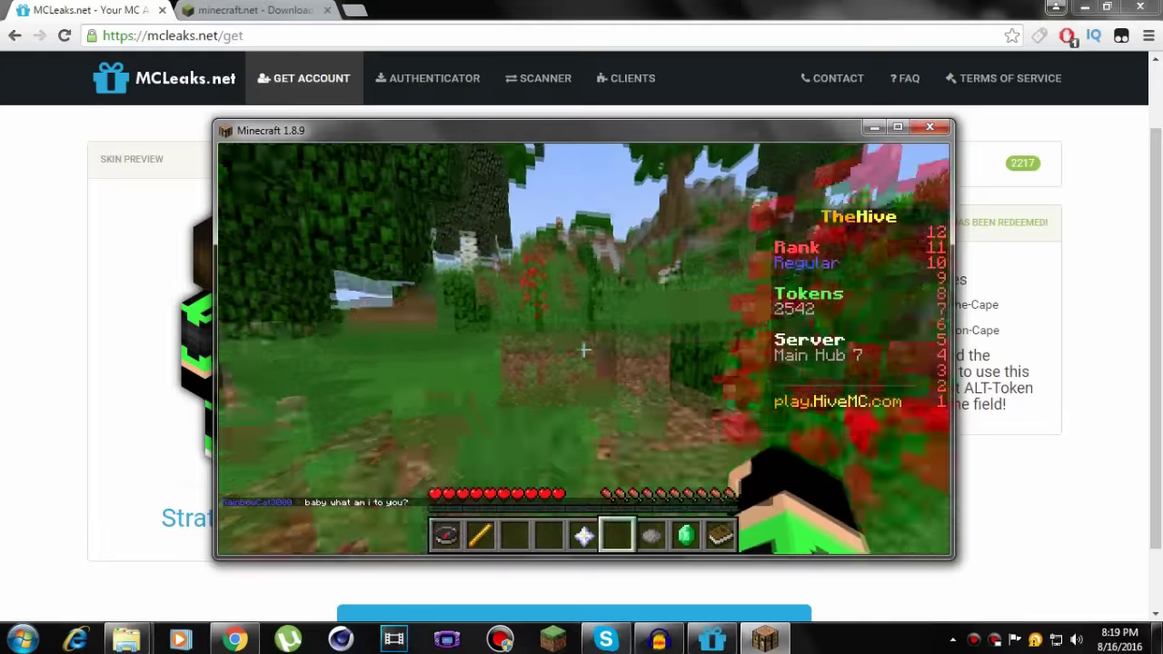
key("w")
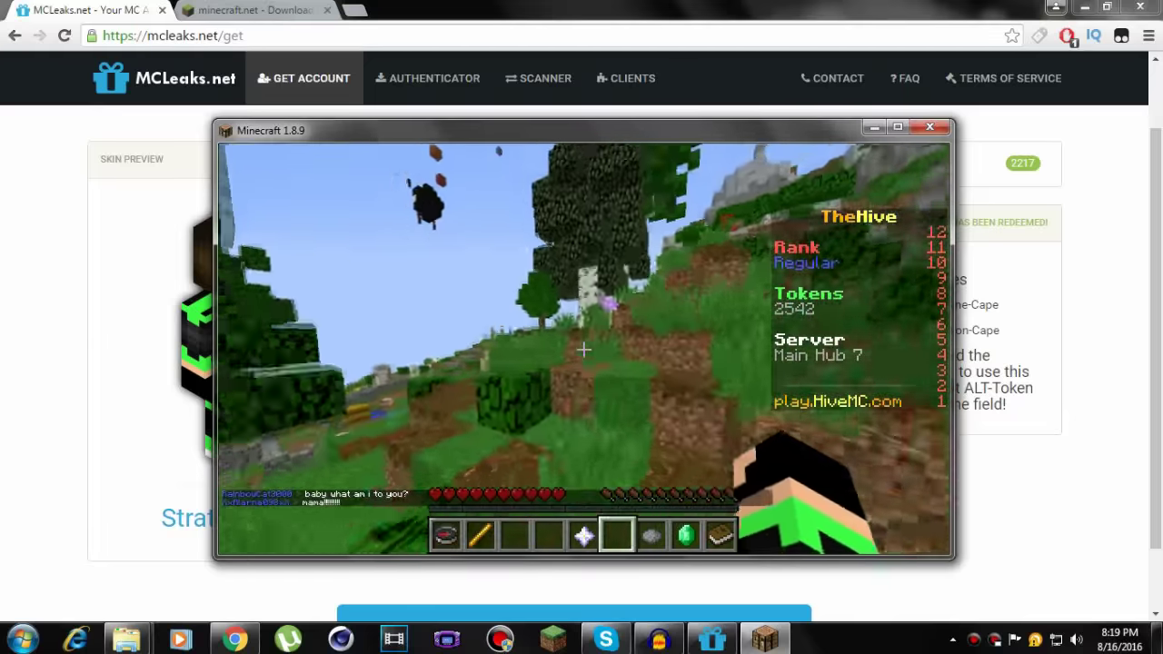
key("w")
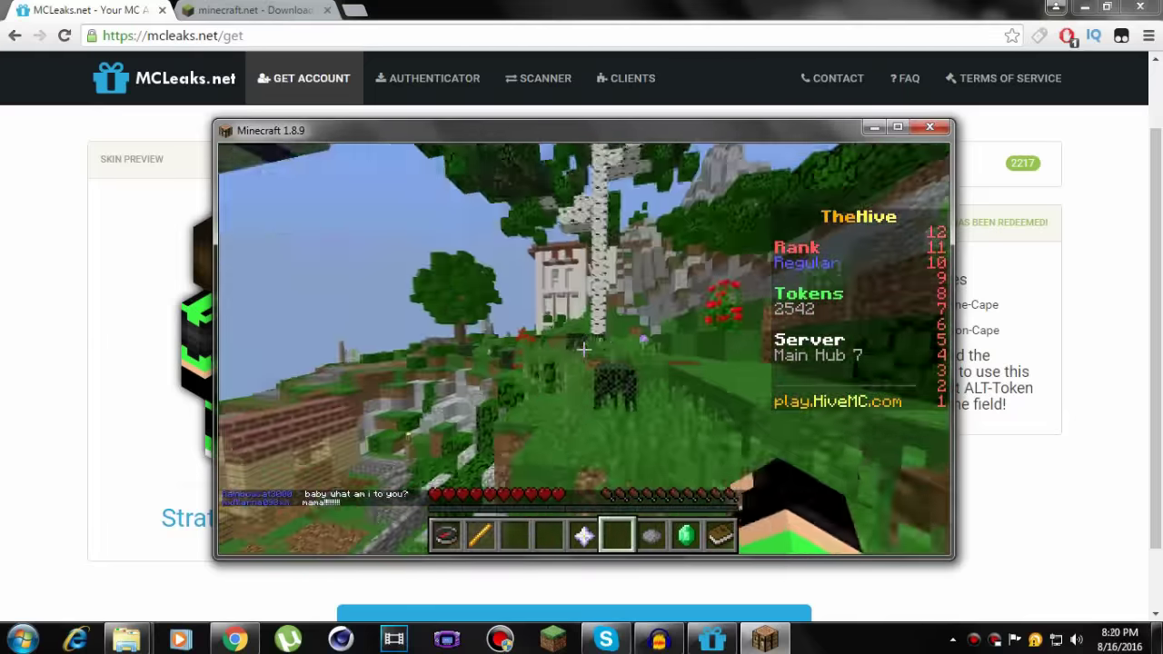
key("w")
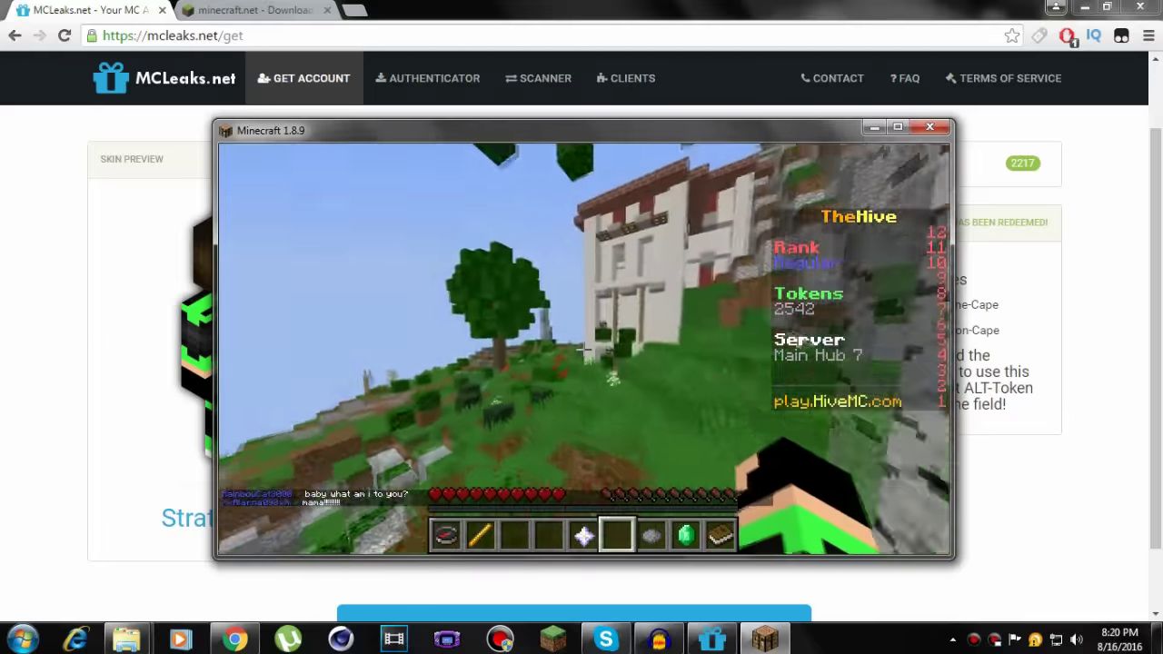
key("w")
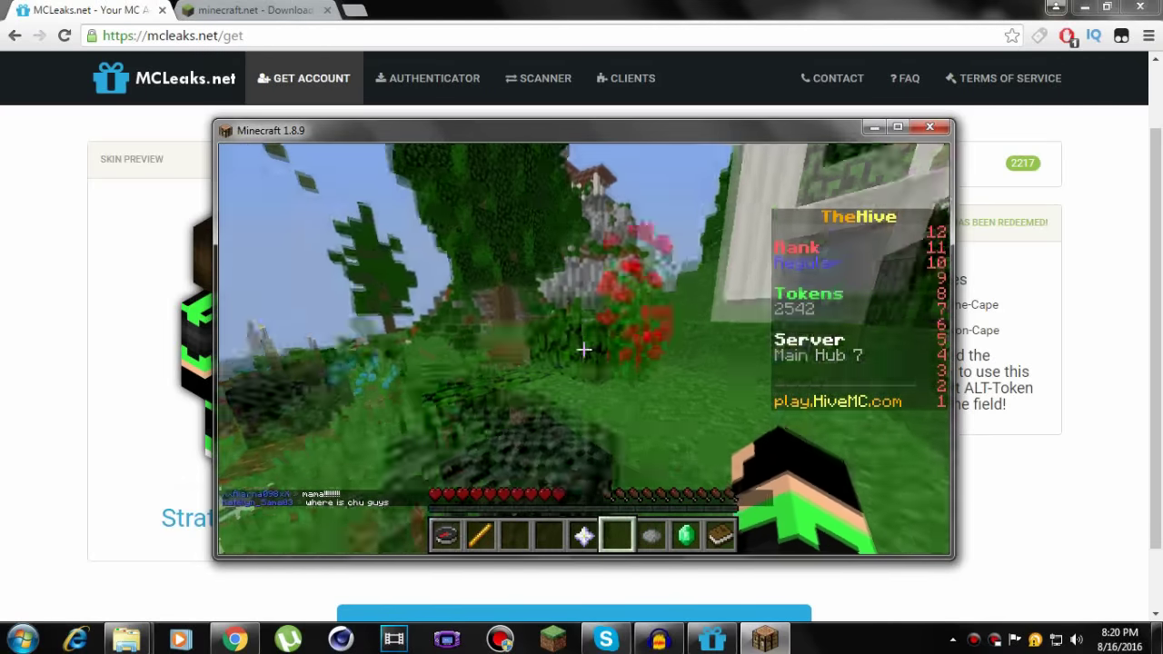
key("w")
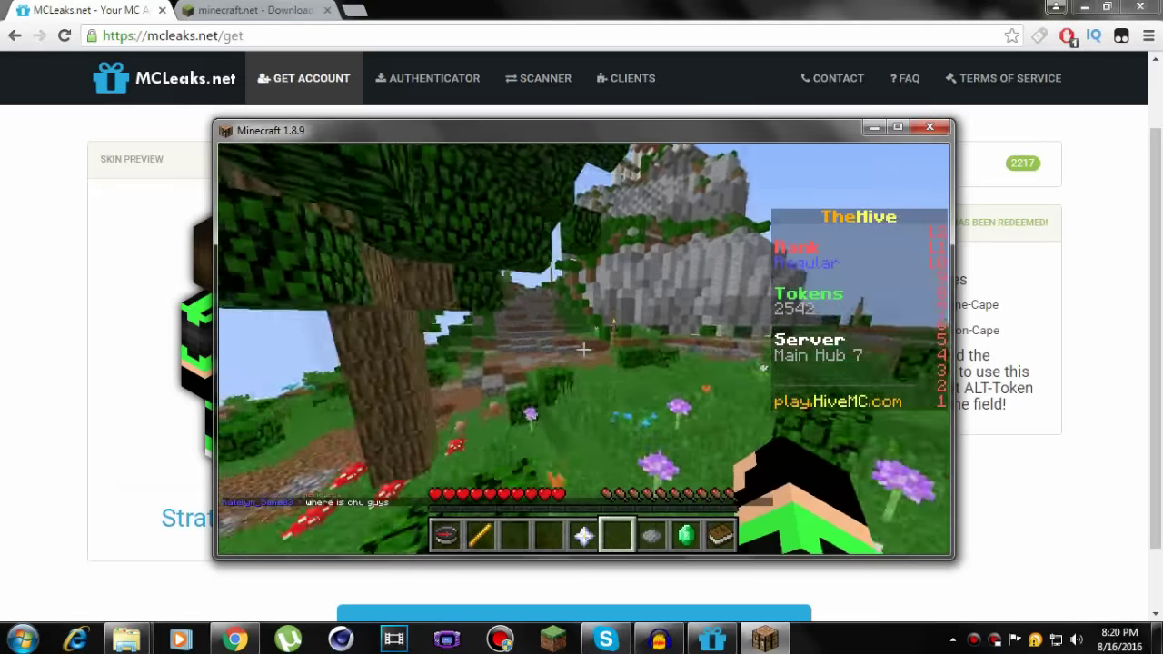
- Reach the stone stairs, pause the game, and resume from the game menu
key("w")
key("Escape")
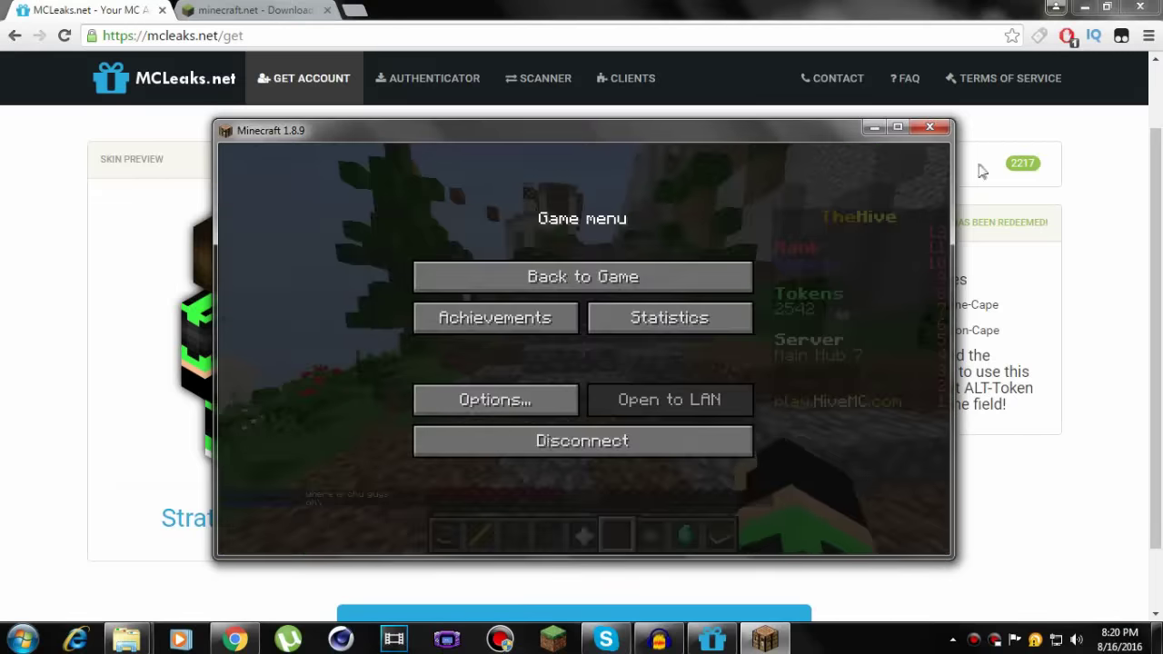
left_click(658, 278)
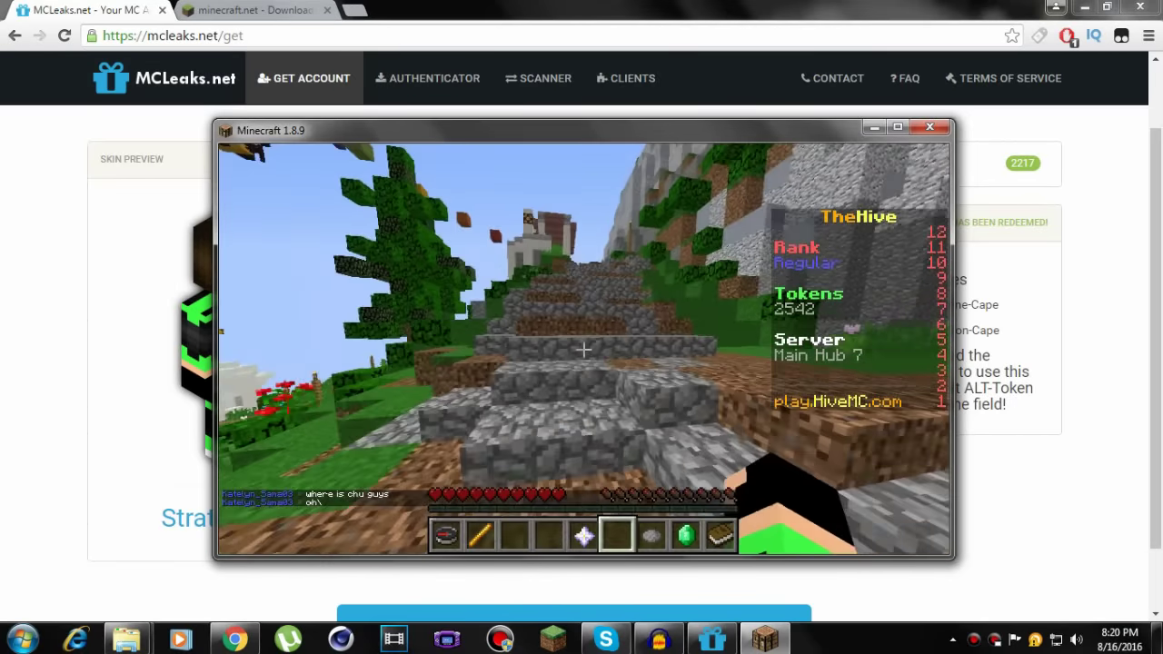
- Climb the stone steps up beside the red-and-white building
key("w")
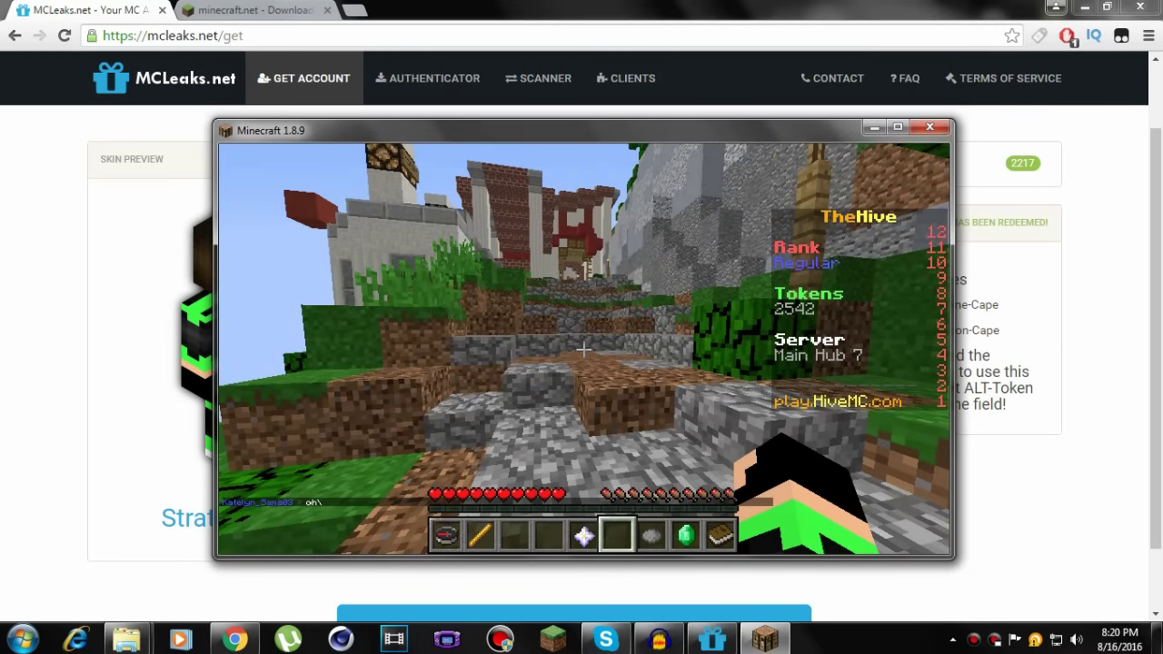
key("w")
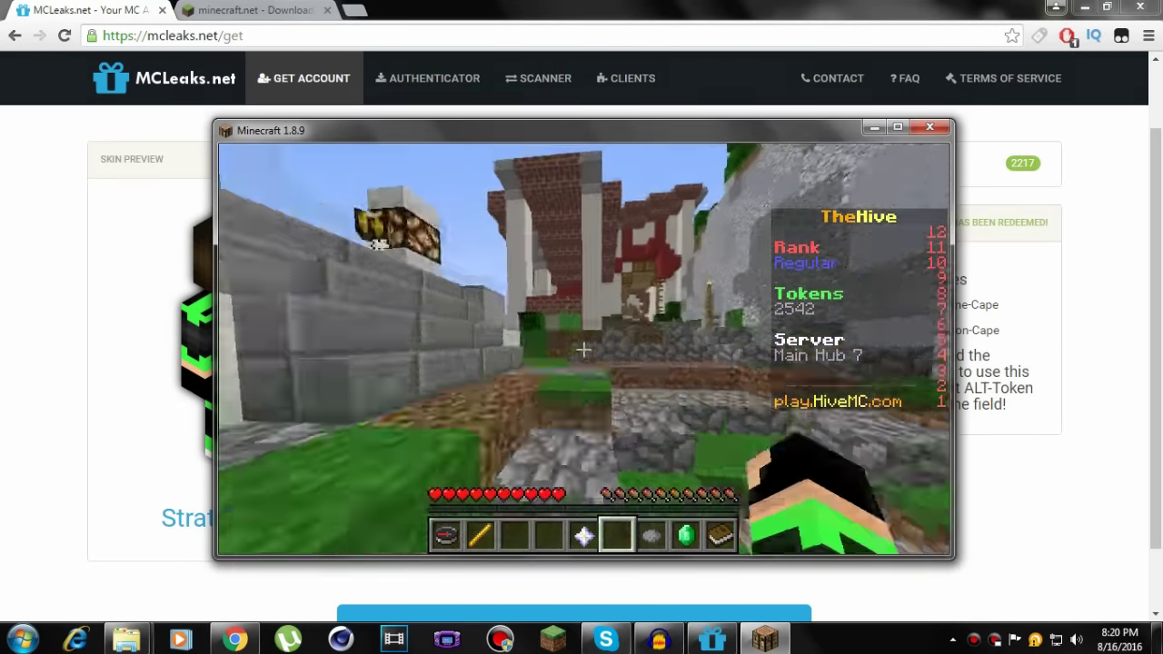
key("w")
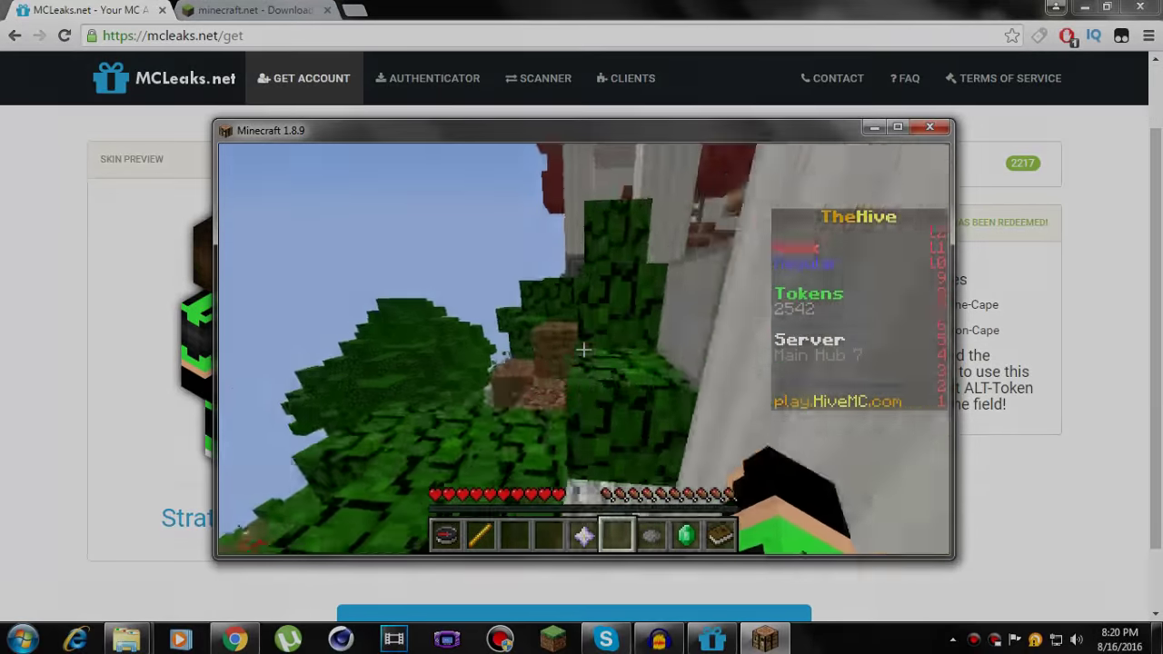